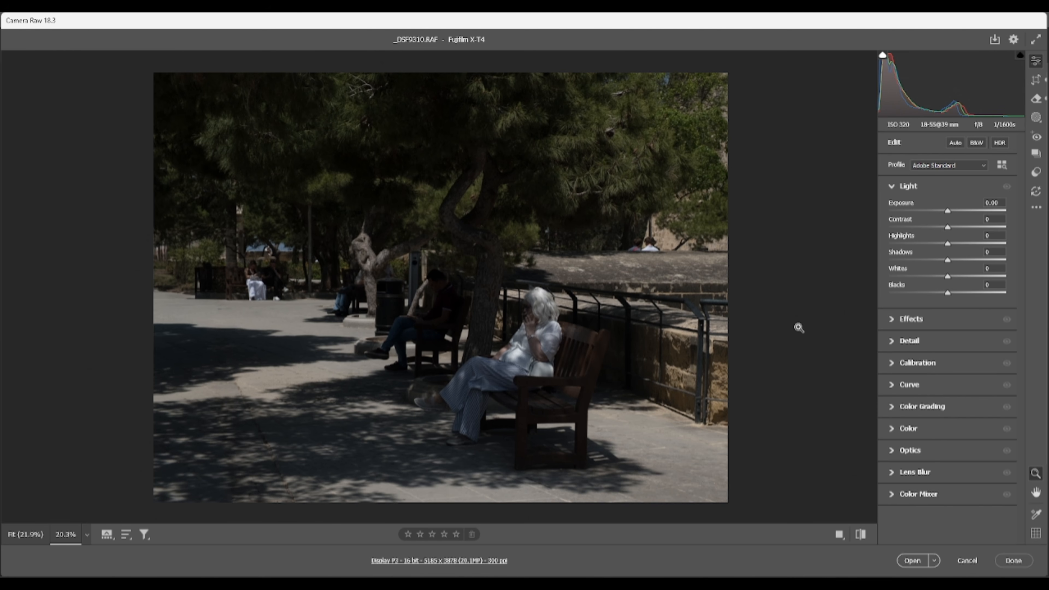
Convert the photo to black and white and set its overall Exposure to +0.35.
click(977, 144)
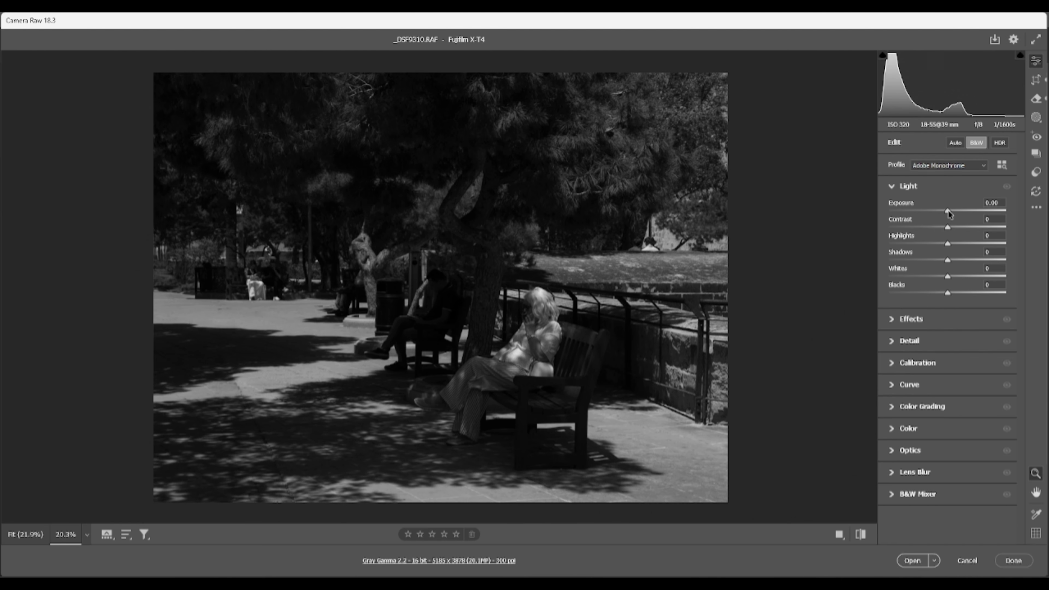
drag(947, 212, 963, 214)
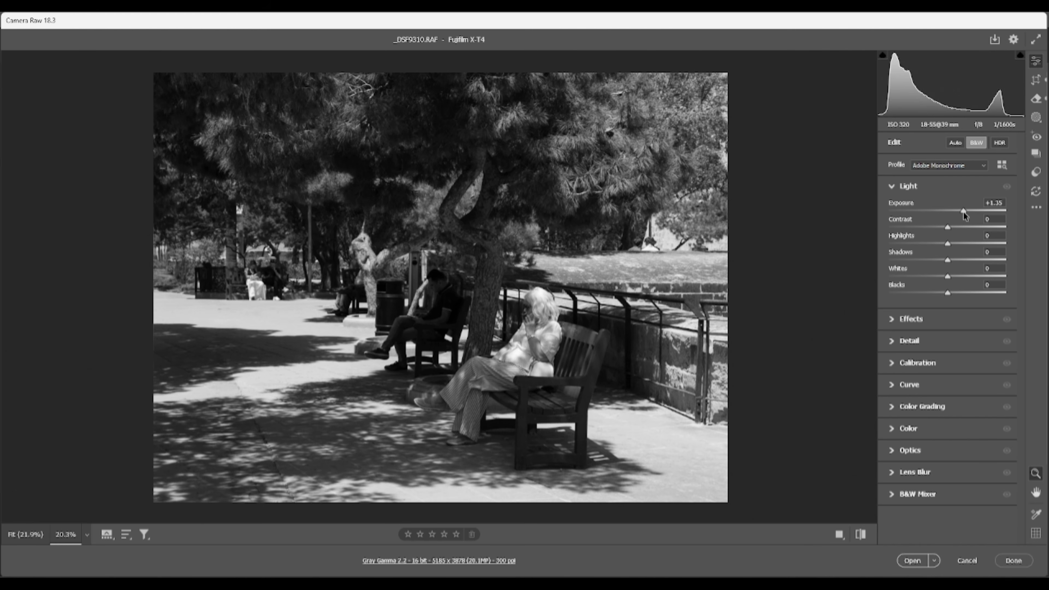
drag(963, 212, 967, 211)
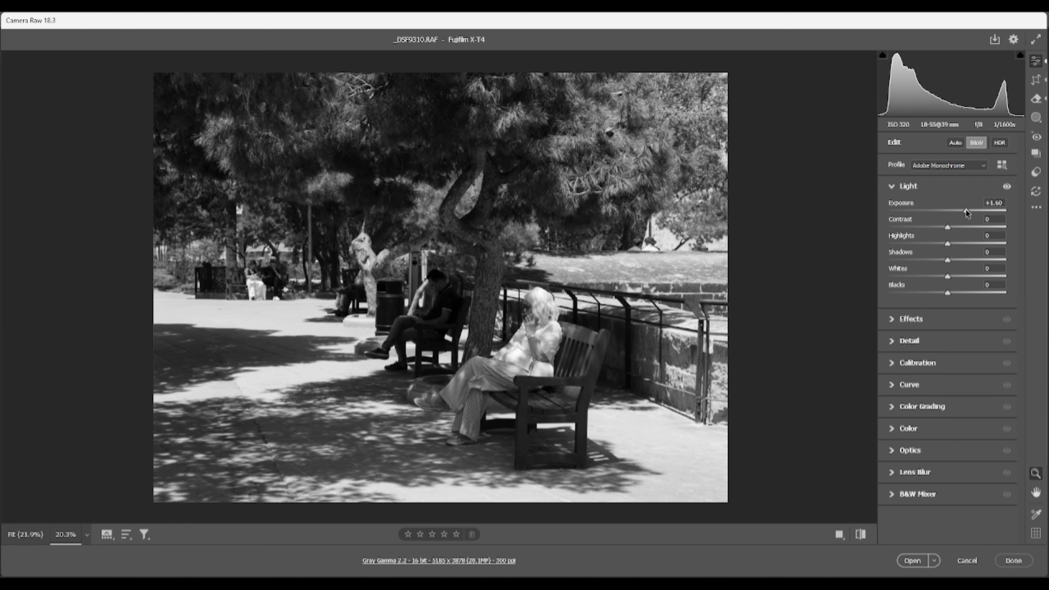
drag(965, 210, 948, 211)
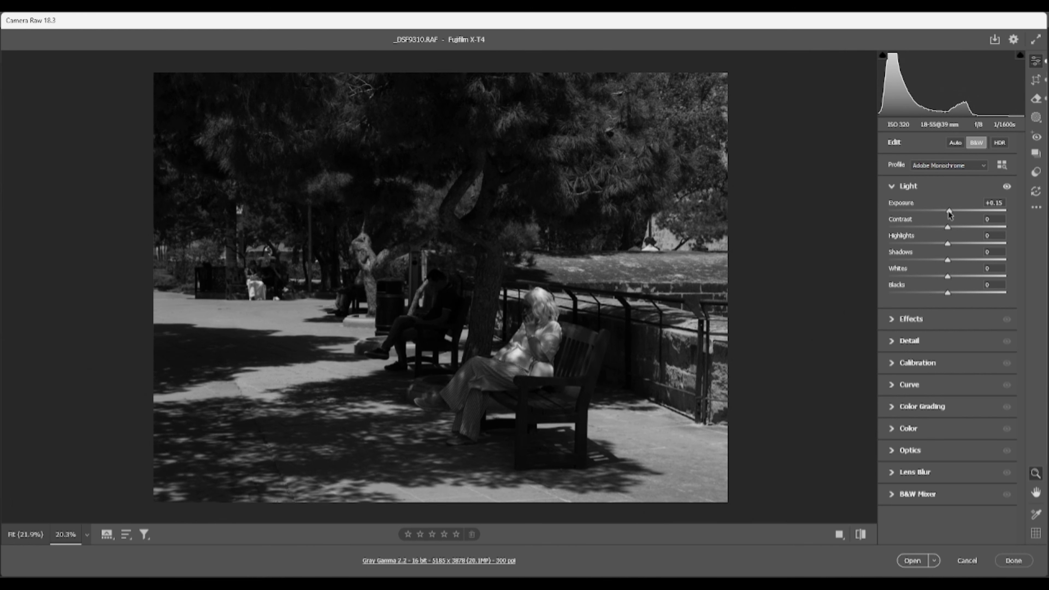
drag(949, 212, 951, 213)
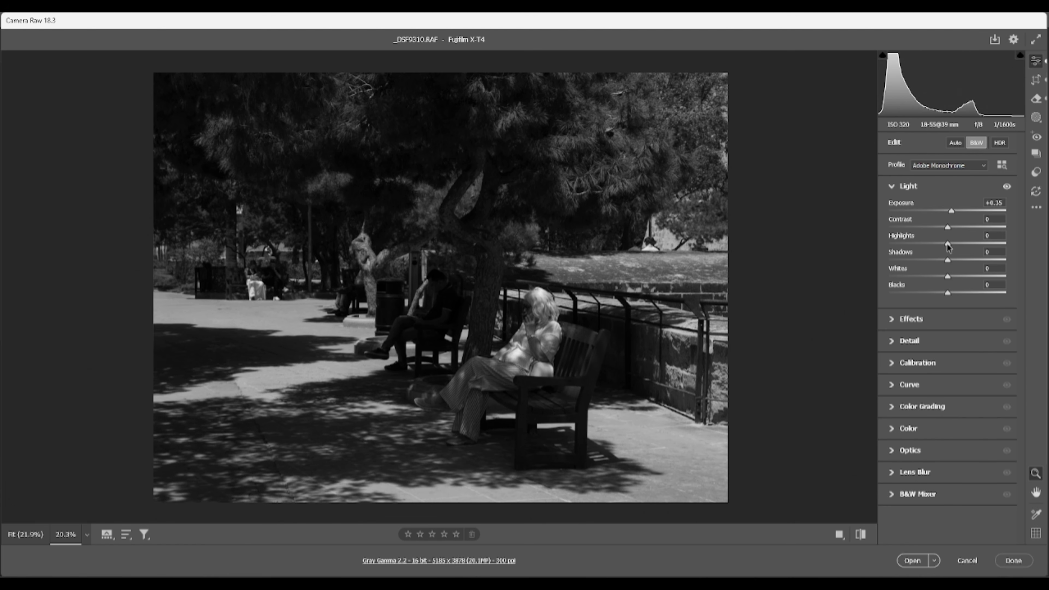
Set Highlights to -65 and Whites to +50, and compare the photo with and without the Light adjustments.
drag(948, 247, 909, 245)
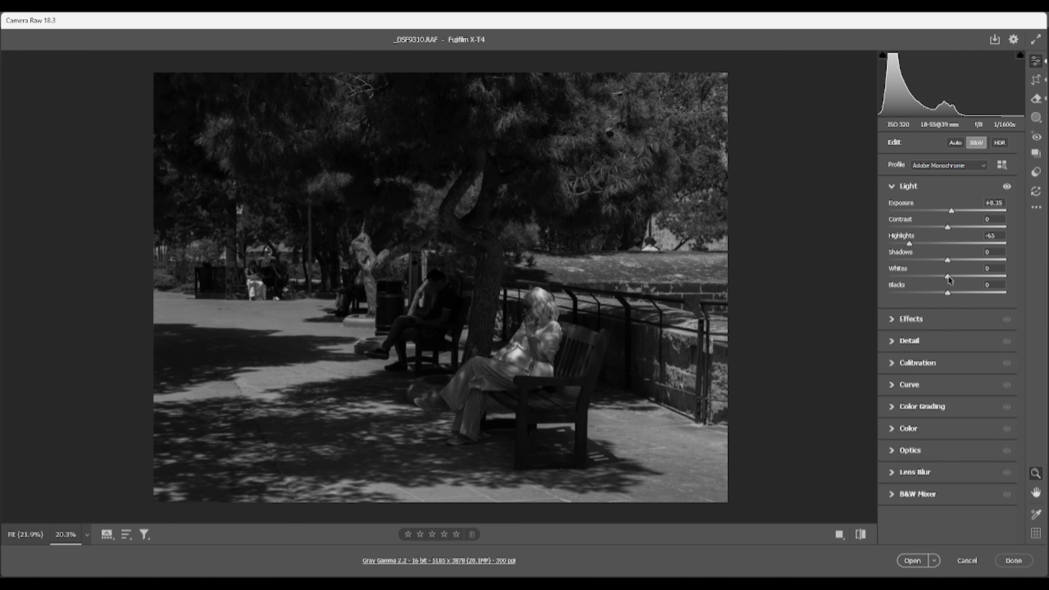
drag(947, 276, 976, 272)
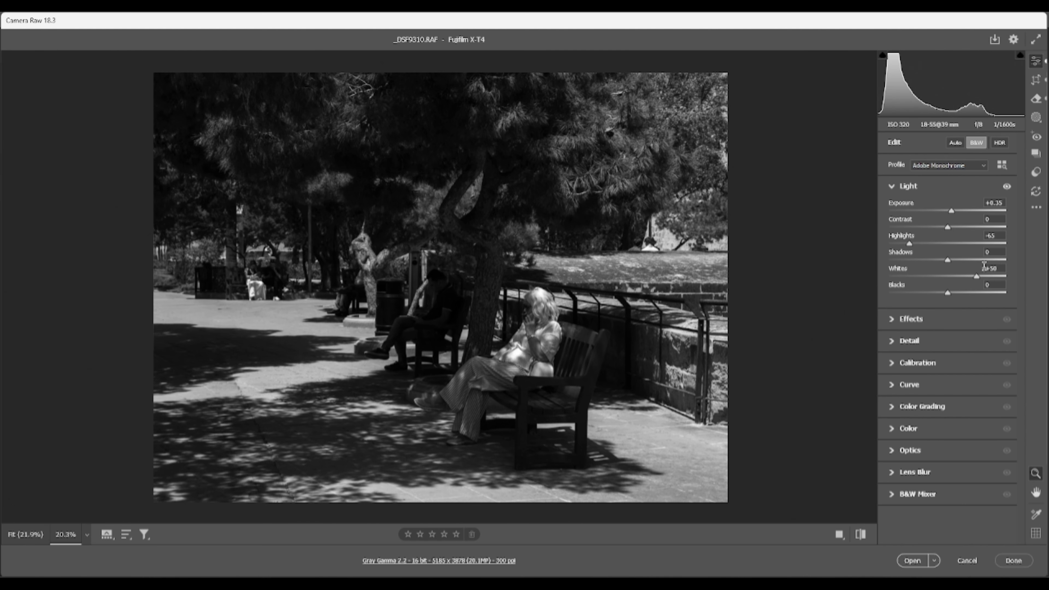
click(1007, 186)
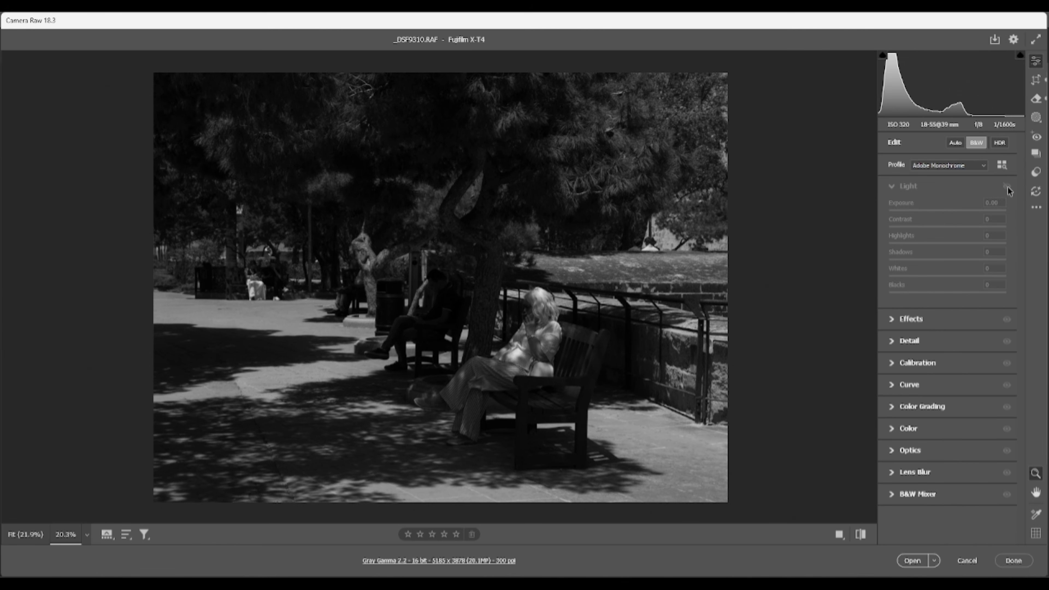
click(1006, 186)
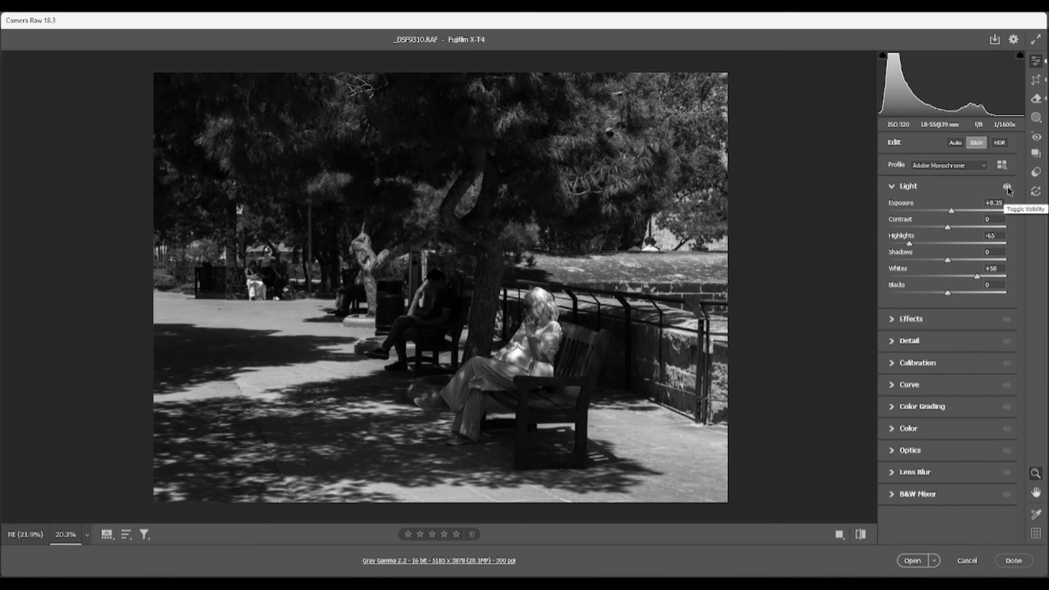
click(1006, 186)
click(1006, 186)
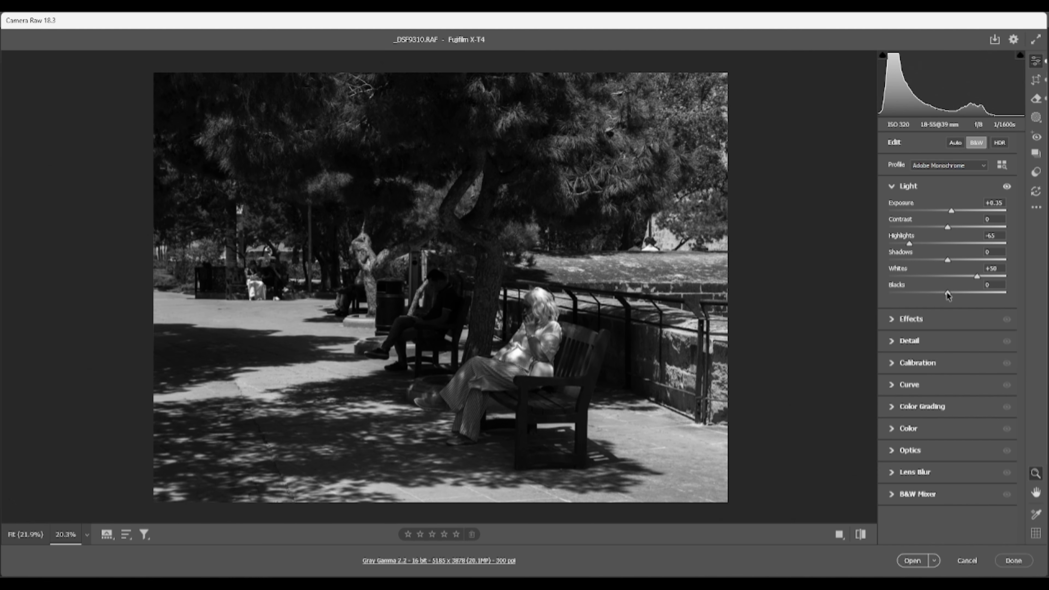
Deepen the dark tones of the whole photo with Blacks at -60 and Shadows at -25.
drag(948, 295, 911, 294)
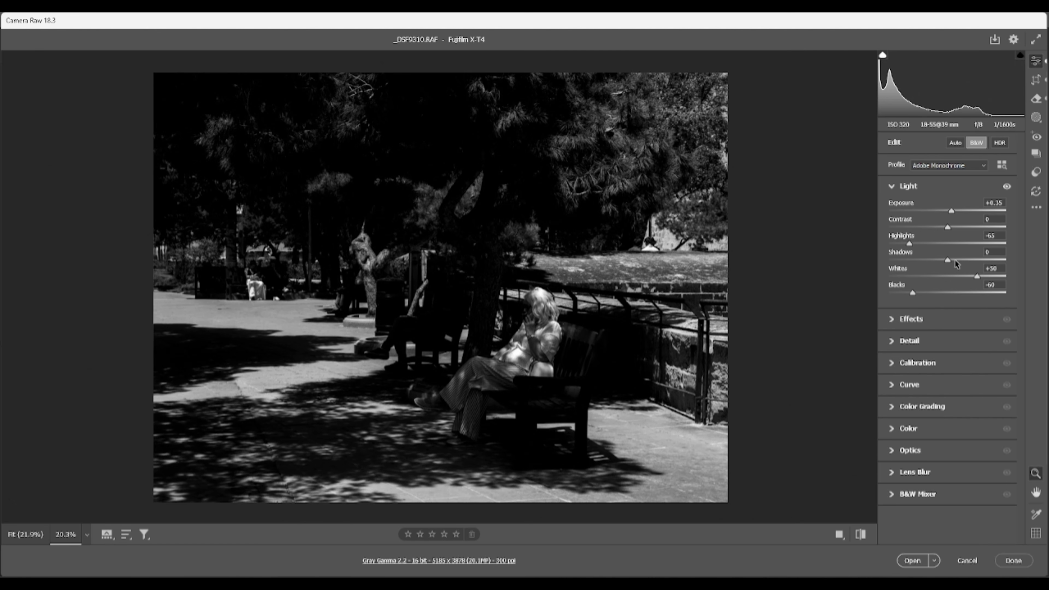
mouse_move(948, 263)
mouse_down()
mouse_move(1042, 271)
mouse_move(946, 270)
mouse_up()
drag(945, 269, 933, 267)
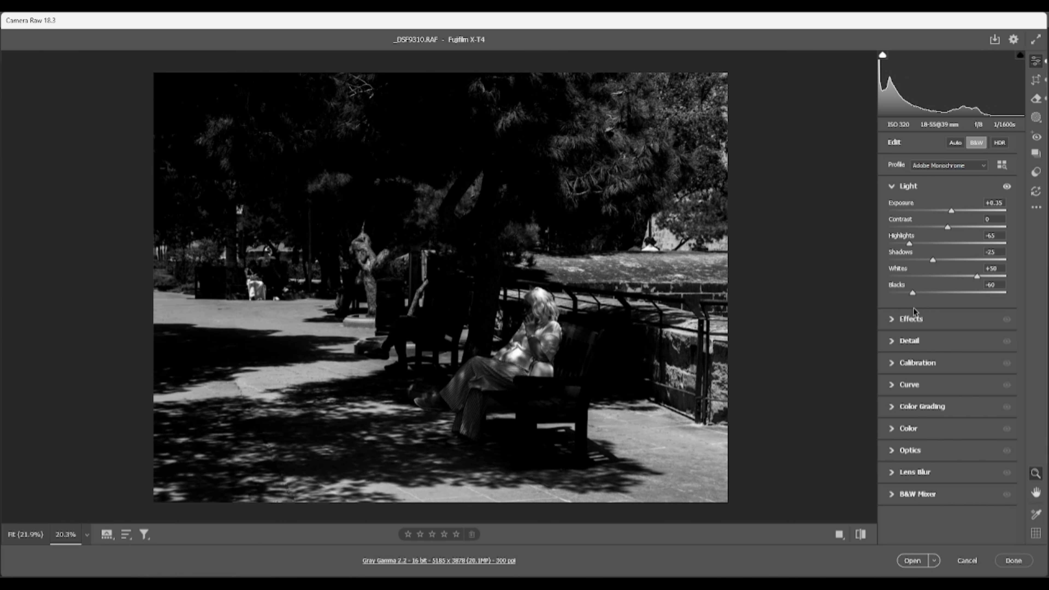
Shape the point curve into an S with points at input 201, output 218 and input 51, output 49, comparing the photo without it.
click(891, 385)
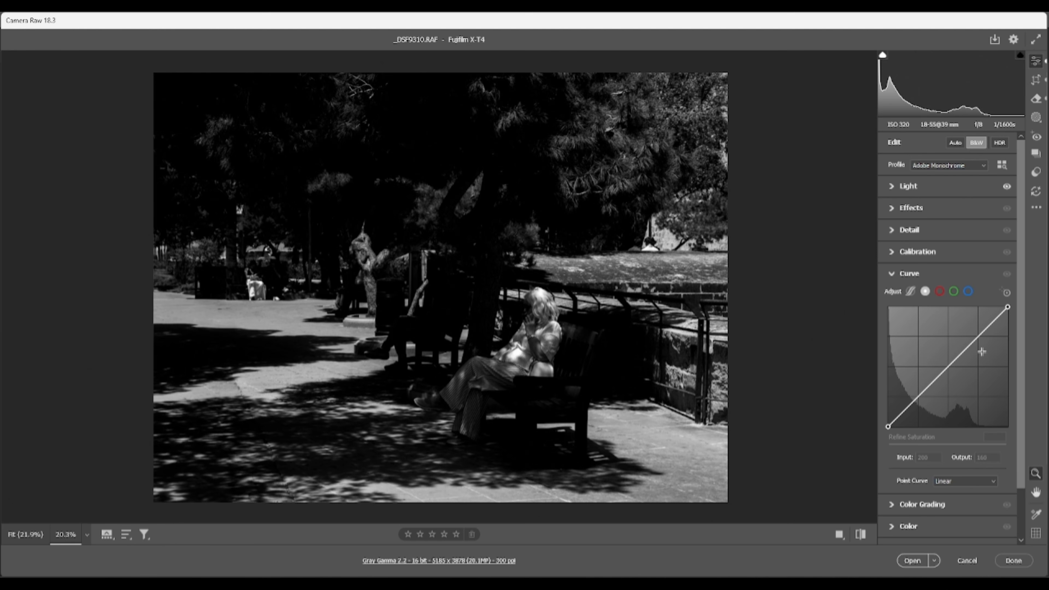
click(982, 331)
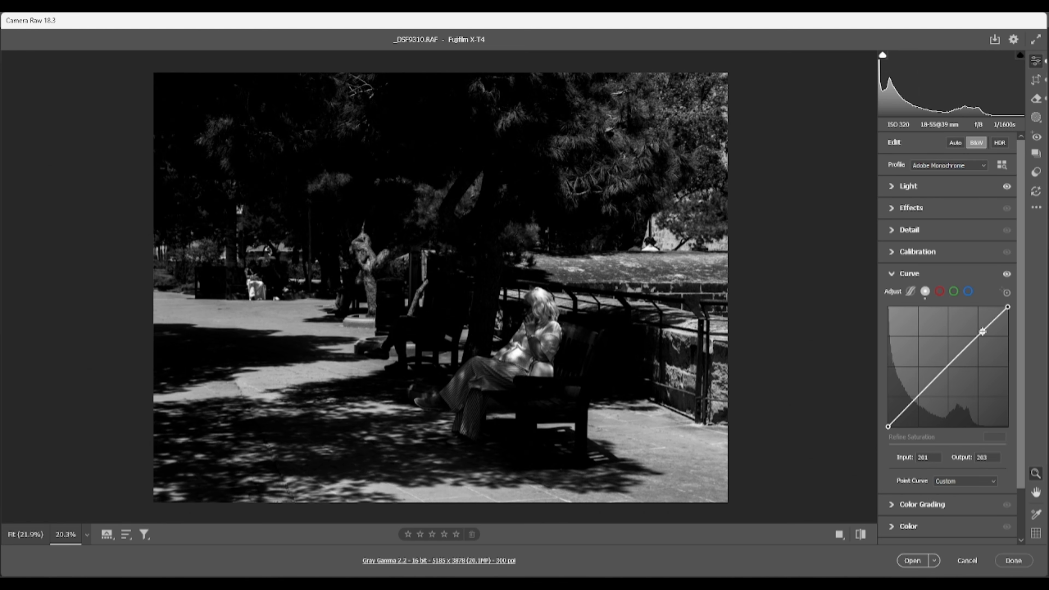
click(982, 331)
drag(982, 332, 982, 324)
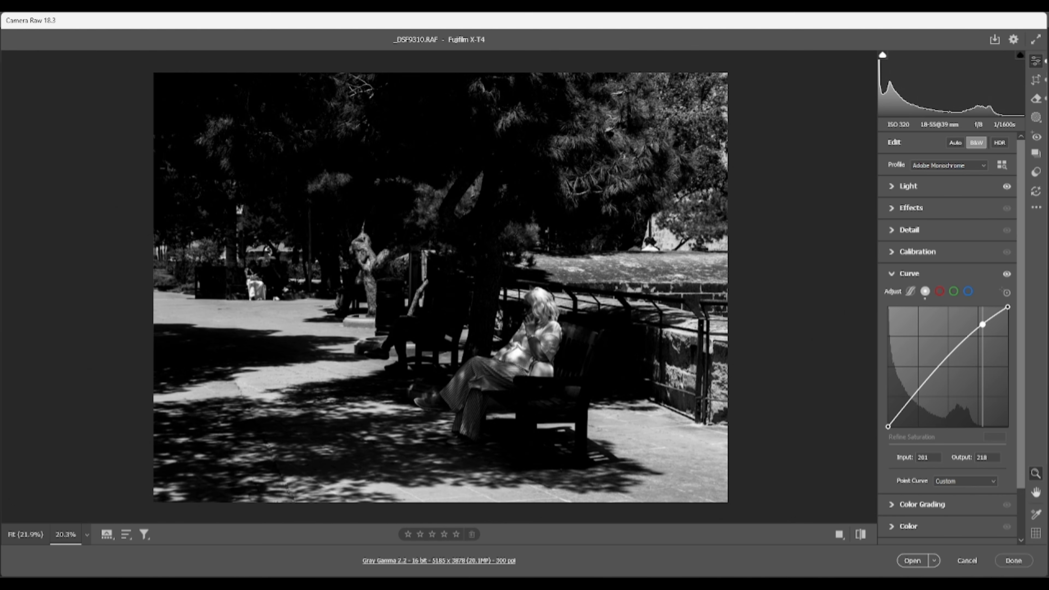
click(912, 396)
drag(912, 396, 911, 404)
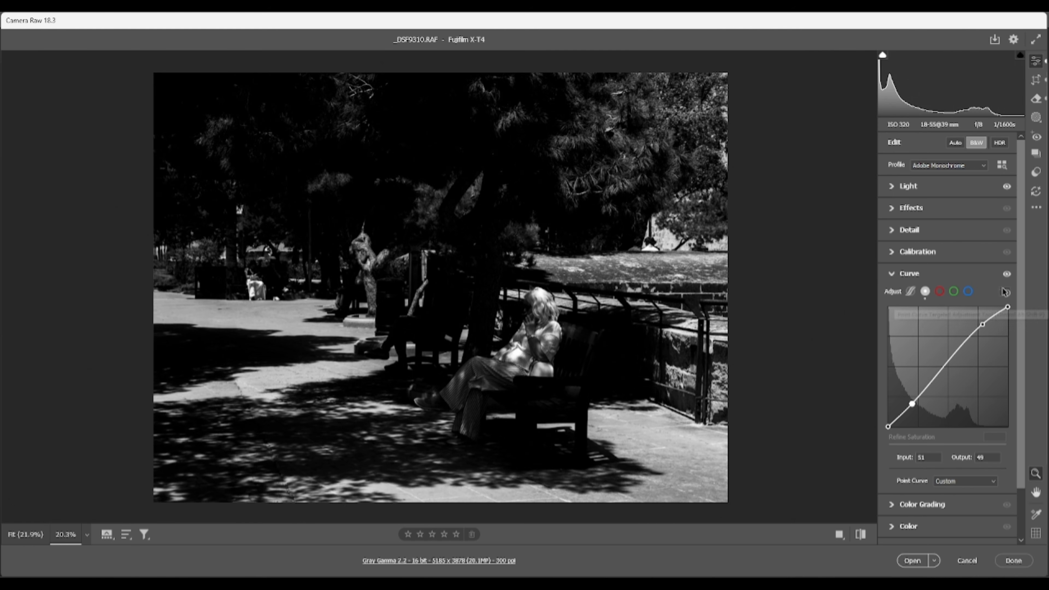
click(1006, 275)
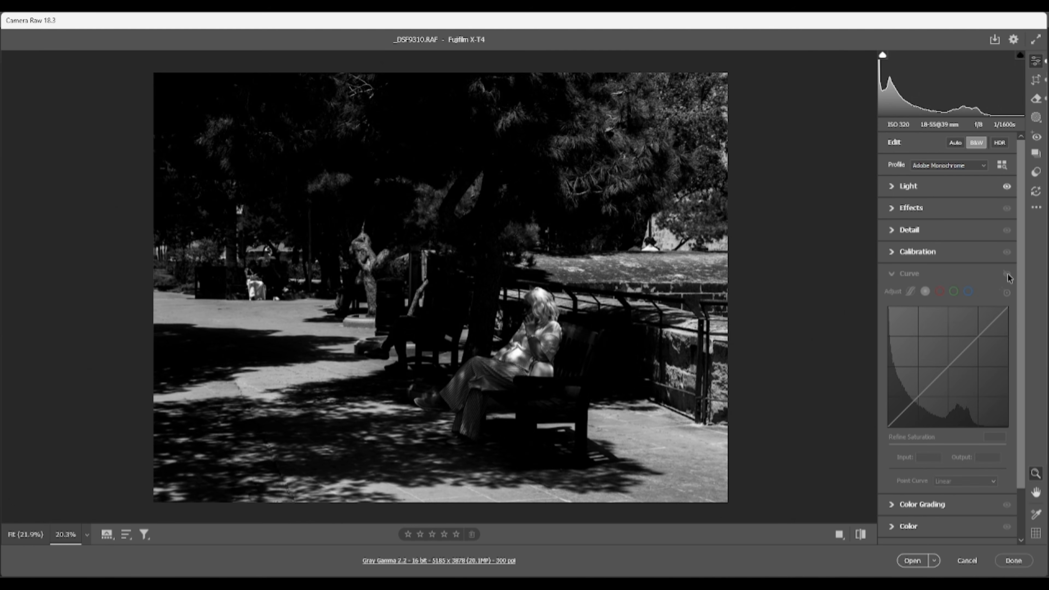
click(1007, 274)
click(1007, 273)
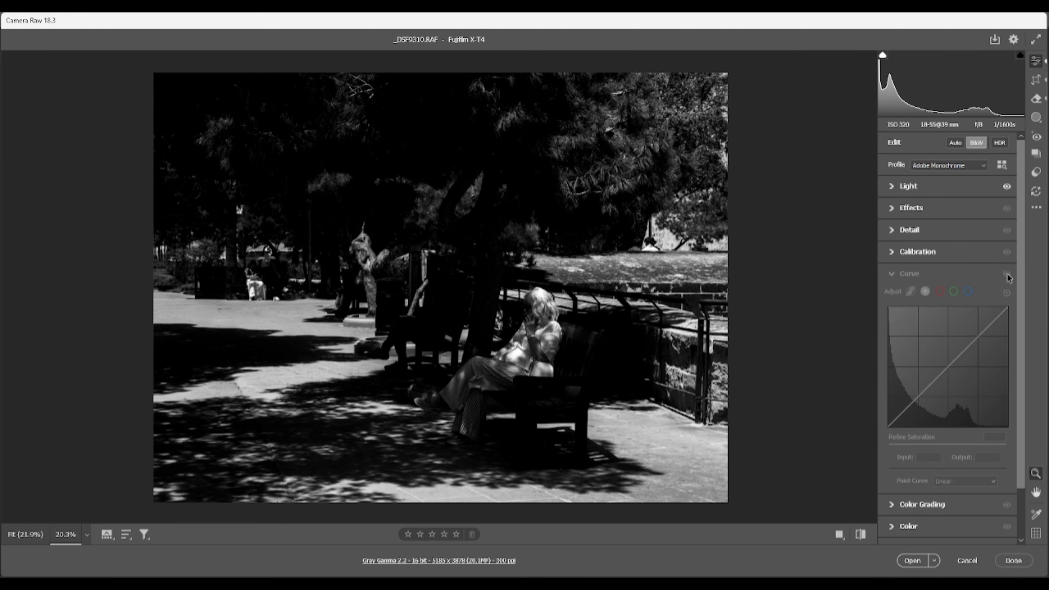
click(1006, 274)
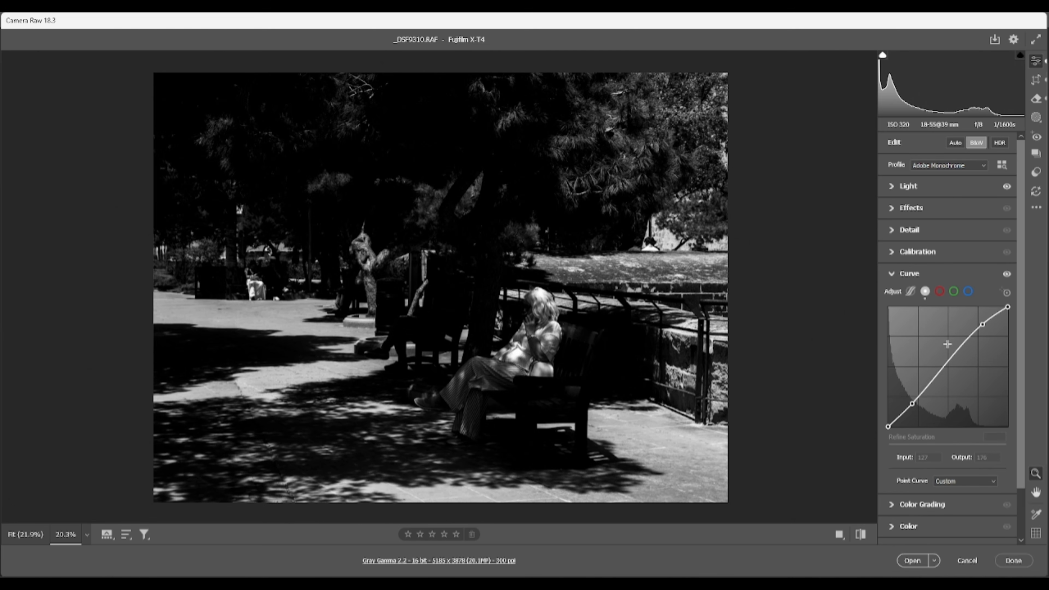
Try the automatic B&W Mixer balance and remove it again.
scroll(947, 352, down, 2)
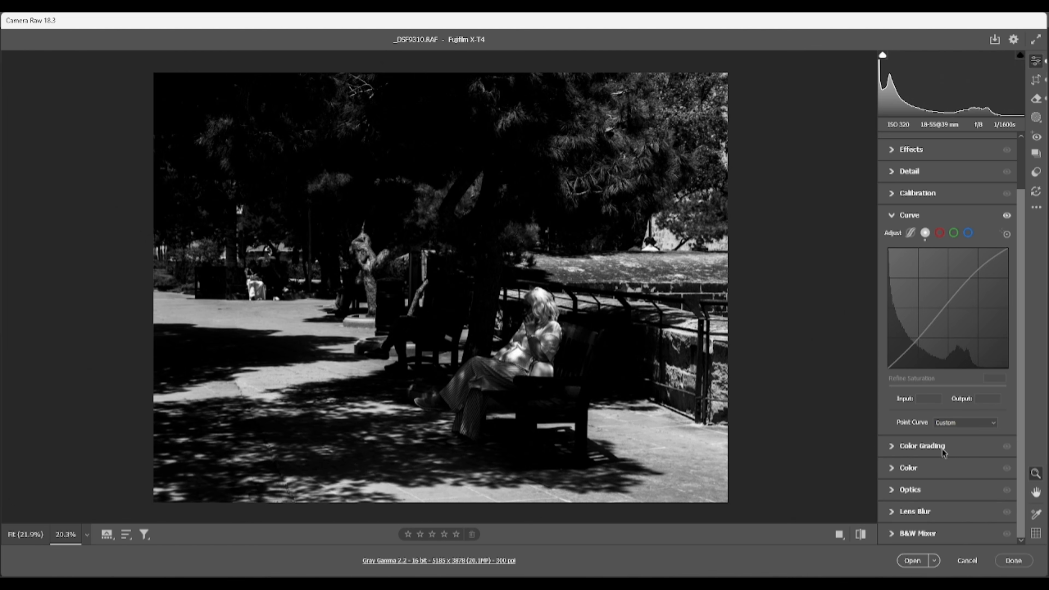
click(892, 533)
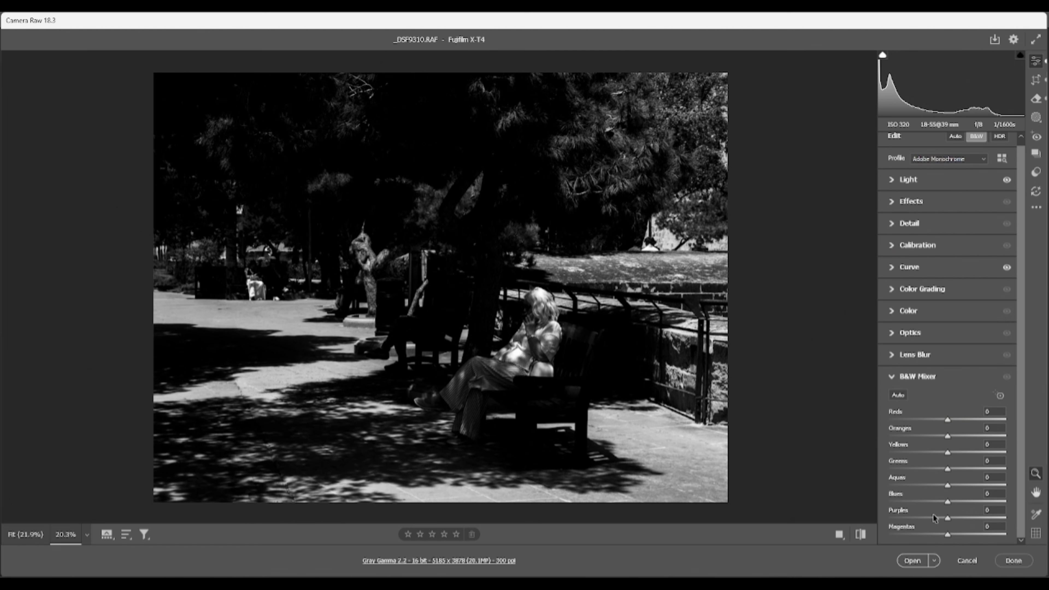
click(896, 394)
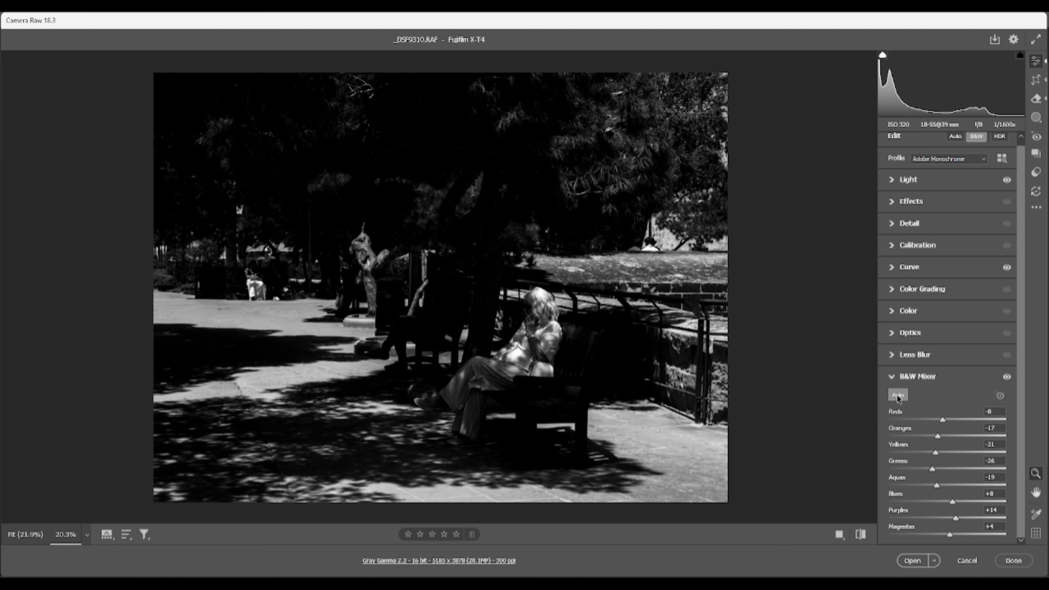
click(896, 394)
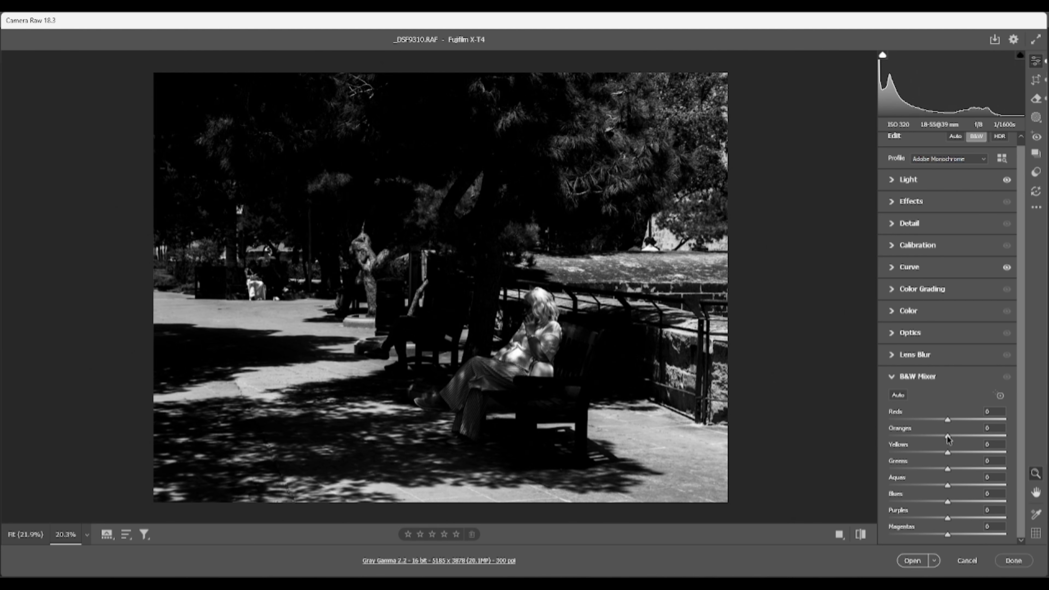
Try out brightness changes to individual colours in the B&W Mixer, including Oranges, Yellows and Greens, and reset Greens.
mouse_move(947, 436)
mouse_down()
mouse_move(974, 438)
mouse_move(938, 437)
mouse_move(1000, 444)
mouse_move(946, 440)
mouse_move(994, 446)
mouse_move(945, 447)
mouse_move(956, 445)
mouse_up()
drag(958, 447, 960, 447)
mouse_move(948, 422)
mouse_down()
mouse_move(979, 425)
mouse_move(948, 422)
mouse_up()
mouse_move(948, 455)
mouse_down()
mouse_move(963, 470)
mouse_move(946, 473)
mouse_move(972, 474)
mouse_move(944, 471)
mouse_up()
mouse_move(947, 468)
mouse_down()
mouse_move(973, 471)
mouse_move(947, 473)
mouse_up()
double_click(947, 470)
Add a radial gradient mask around the woman on the front bench and brighten it with Shadows +100 and Exposure +0.65.
click(1036, 118)
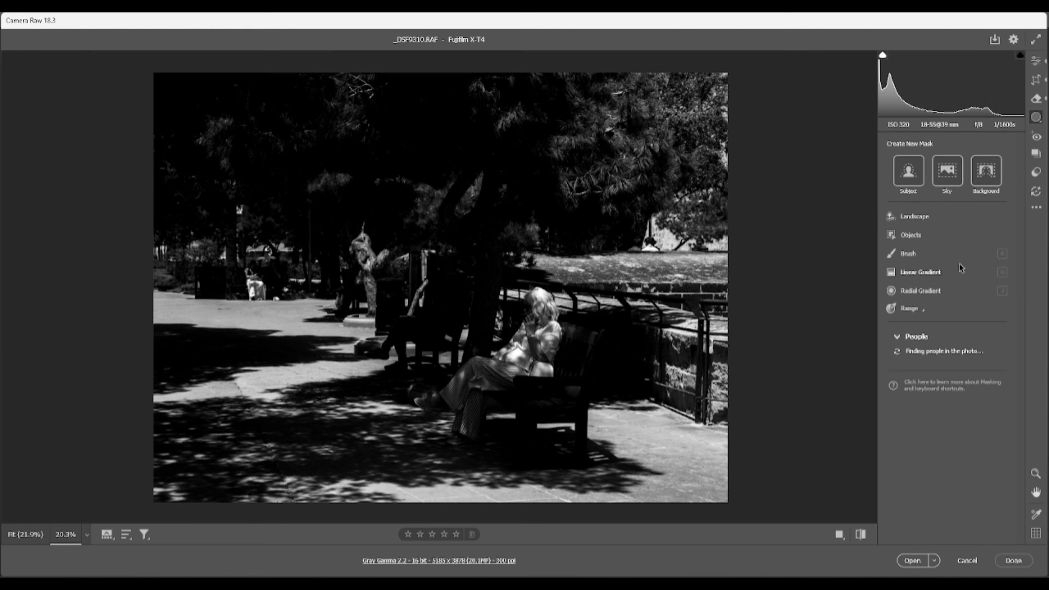
click(918, 291)
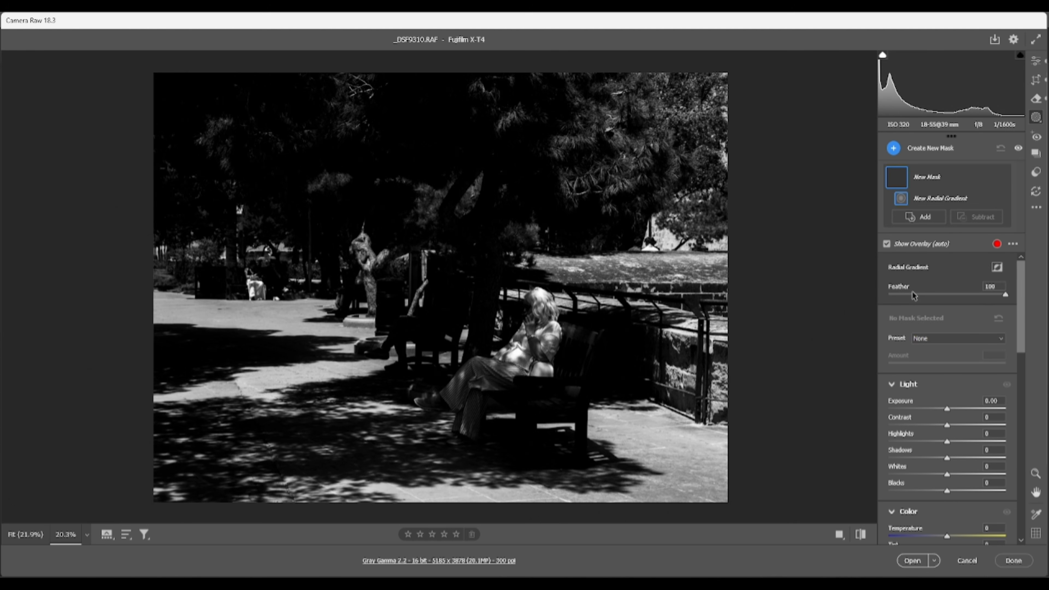
drag(510, 368, 623, 449)
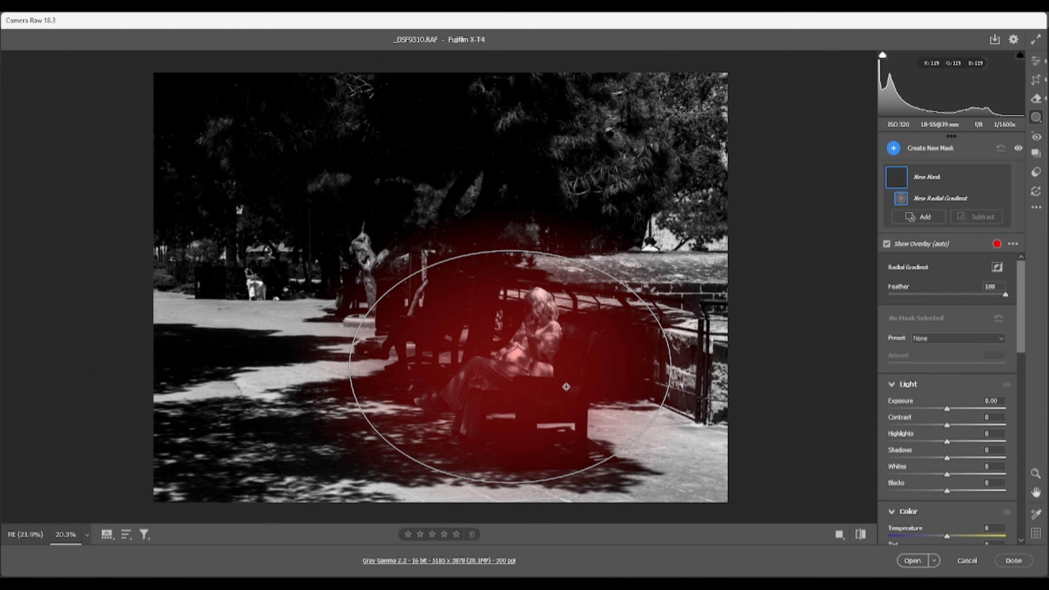
drag(510, 367, 510, 373)
drag(511, 256, 513, 251)
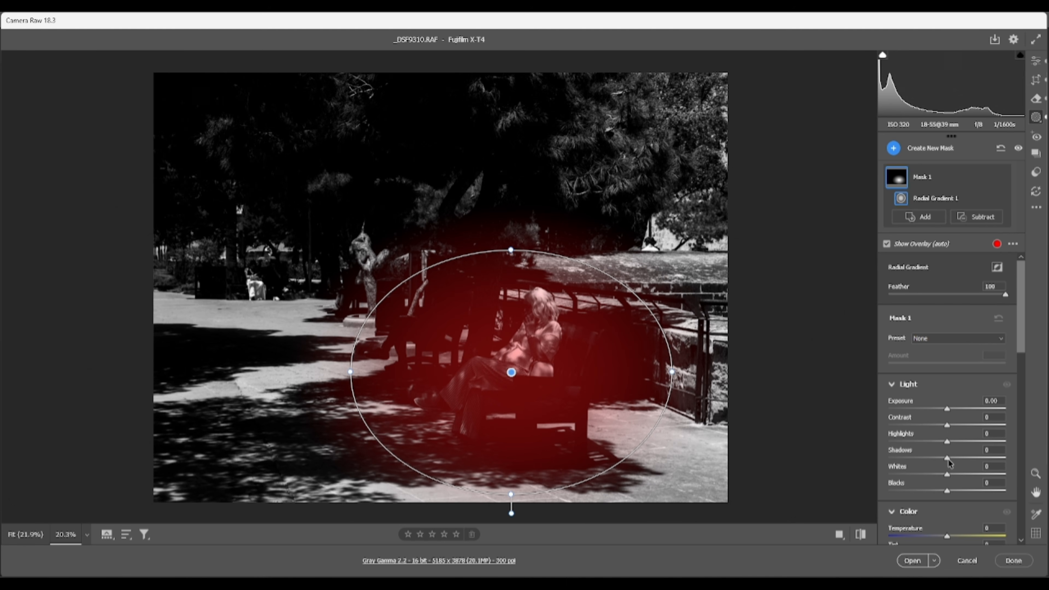
drag(948, 459, 1010, 465)
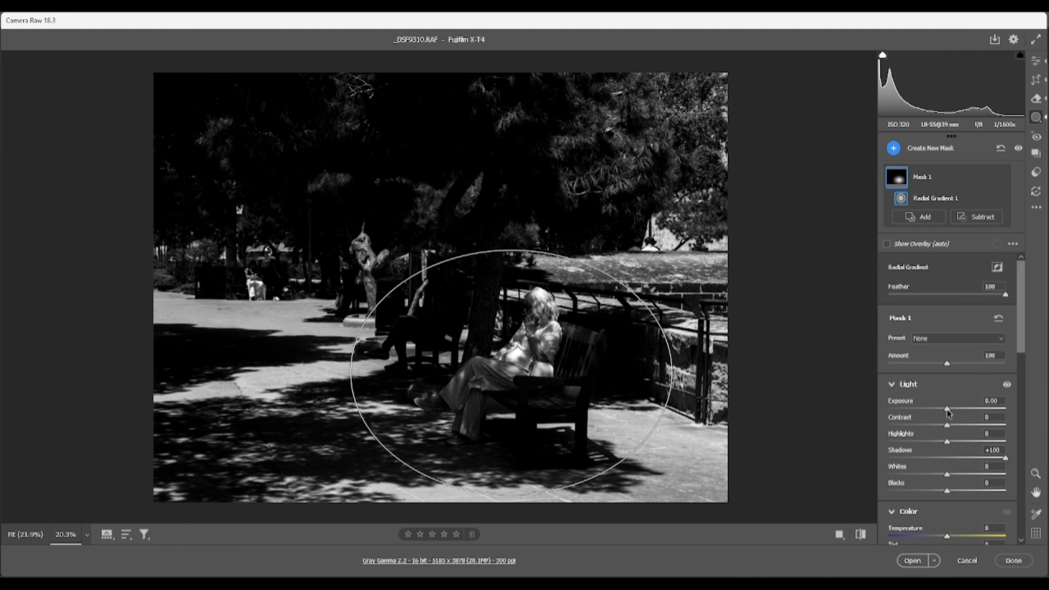
drag(947, 410, 957, 411)
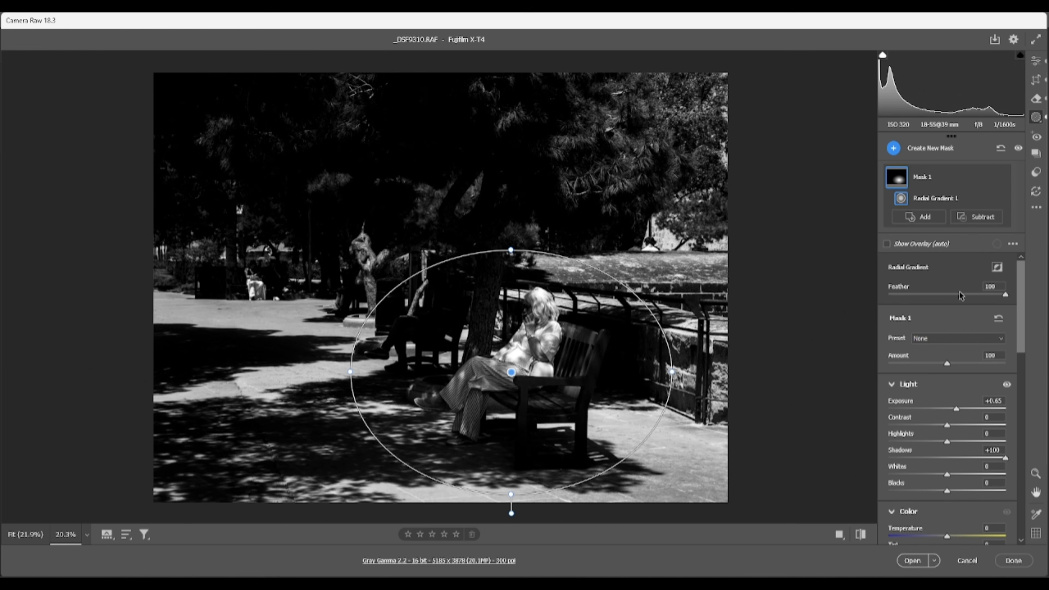
Add a second, wider radial gradient mask around the woman, invert it, and darken the surroundings with Exposure -0.50.
click(893, 149)
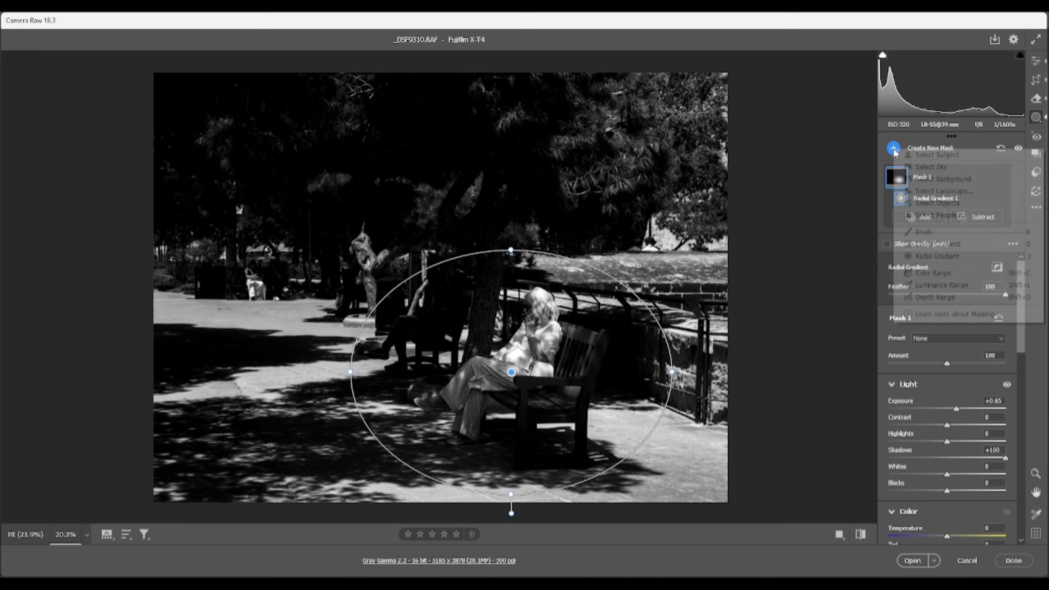
click(937, 256)
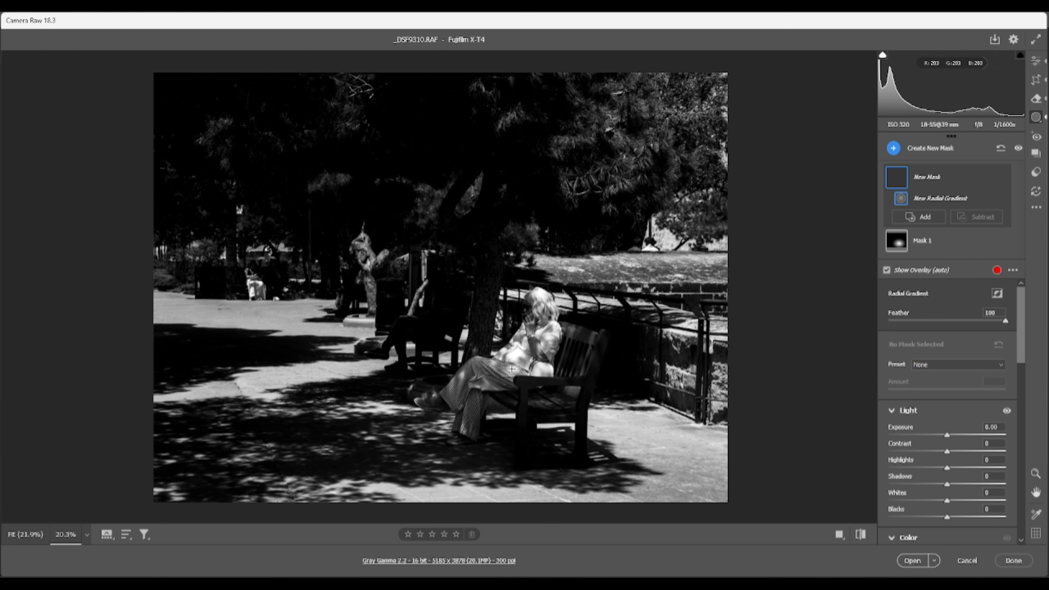
drag(511, 369, 651, 455)
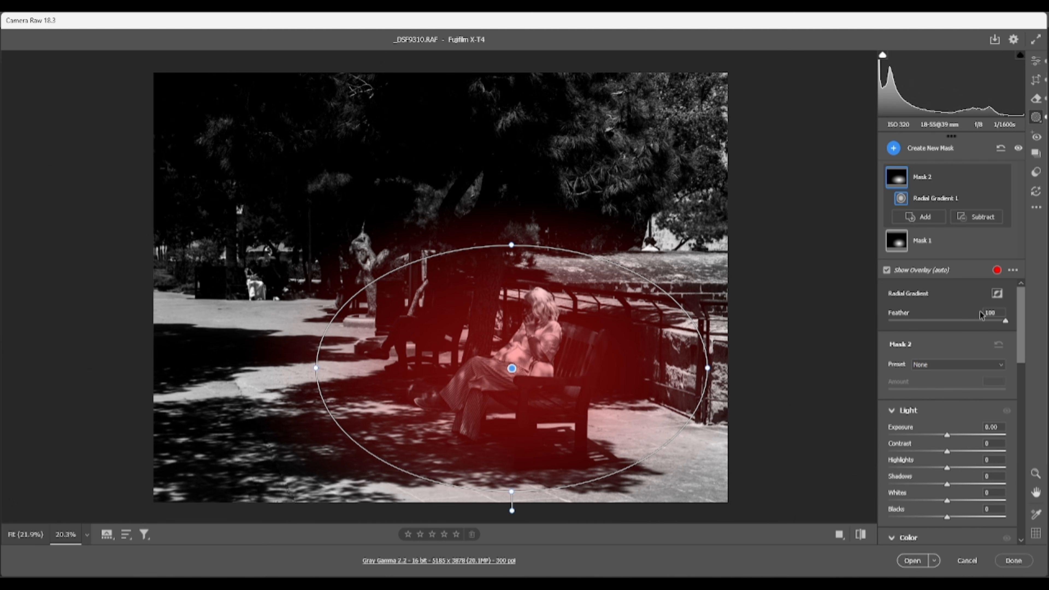
click(996, 293)
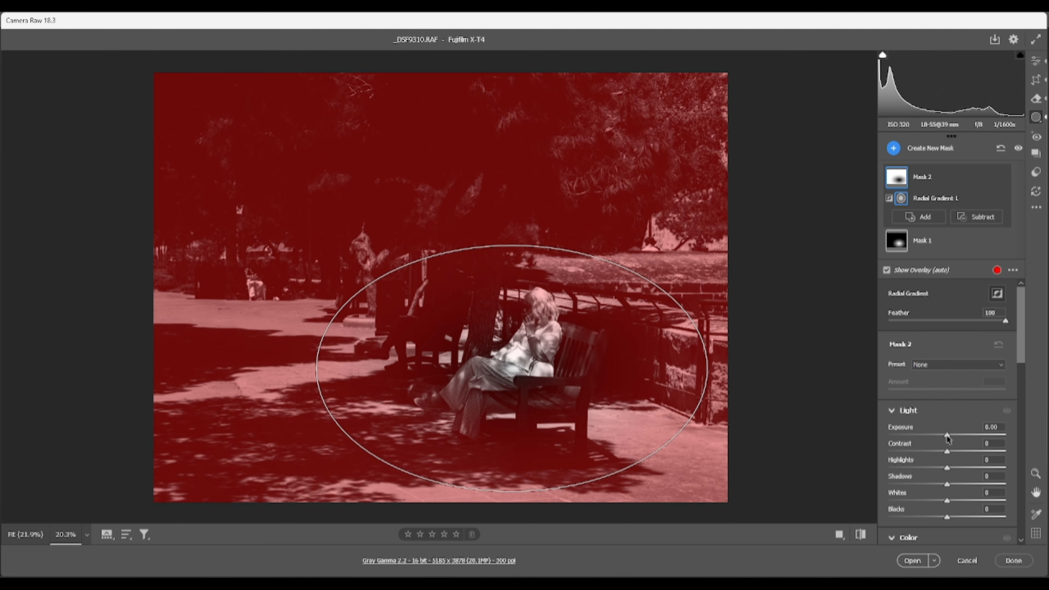
drag(947, 438, 940, 438)
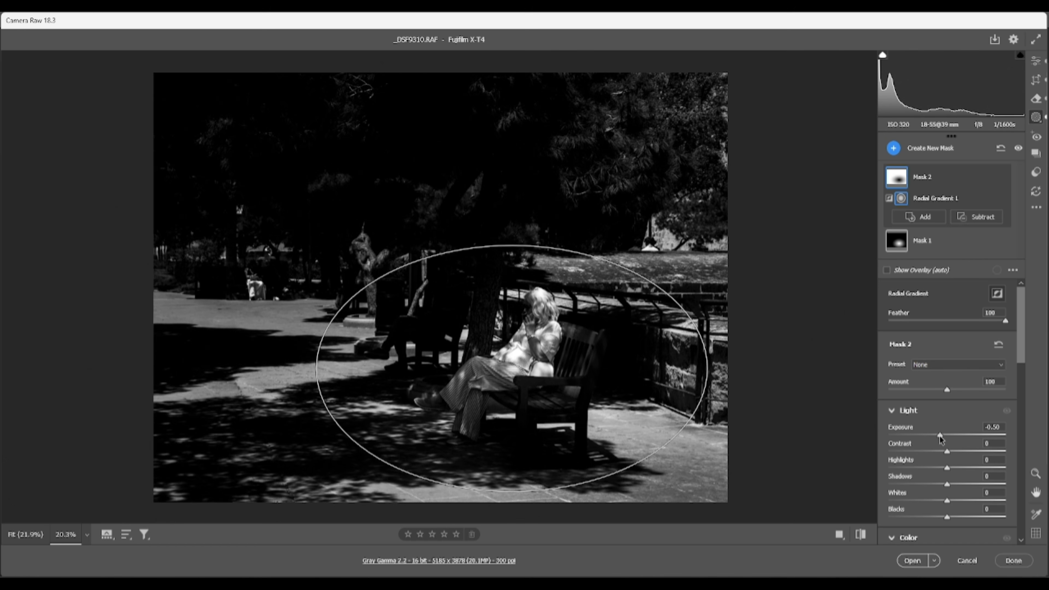
drag(940, 438, 939, 438)
Add a brush mask with Exposure +0.35 and paint over the sunlit pavement on both sides and the top of the stone wall.
click(893, 148)
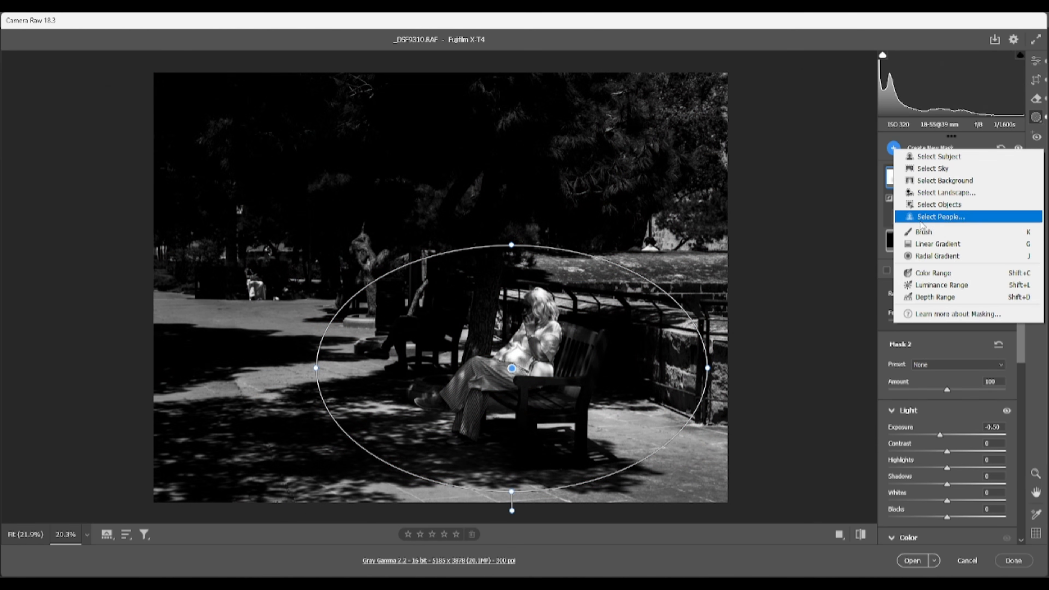
click(919, 235)
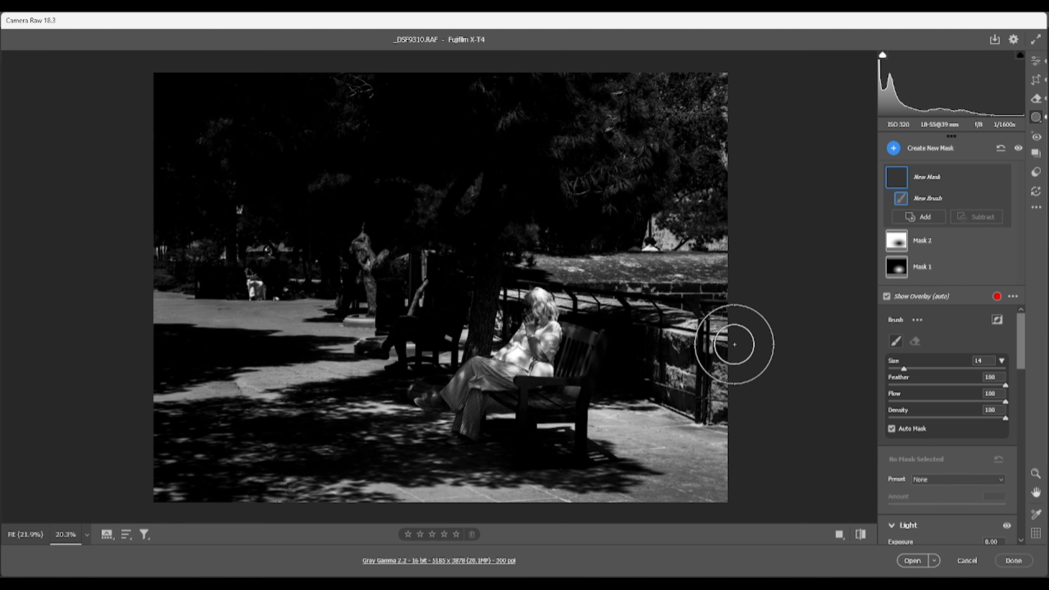
scroll(925, 413, down, 3)
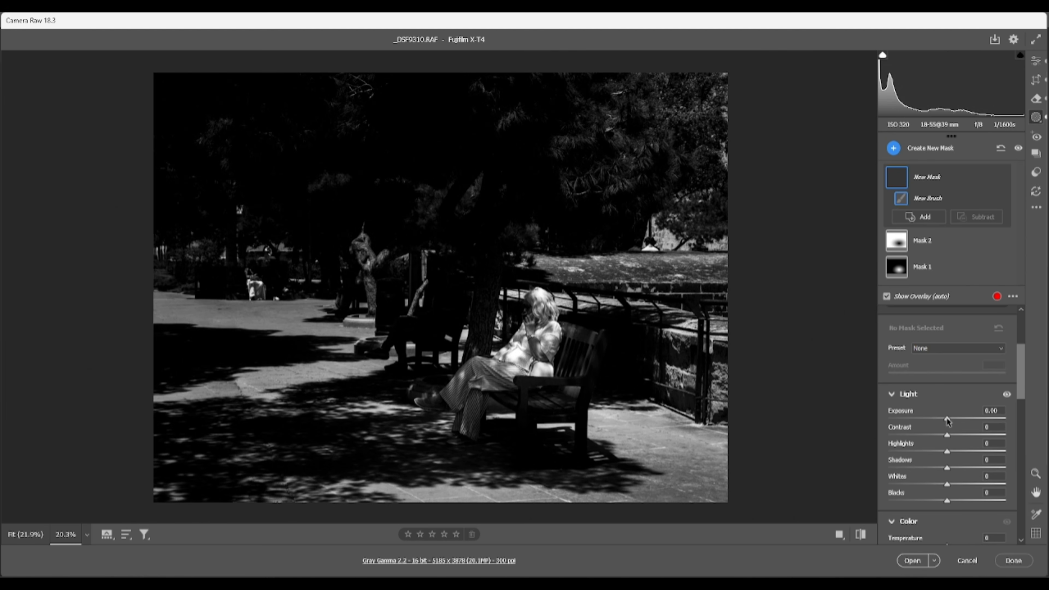
drag(948, 422, 951, 417)
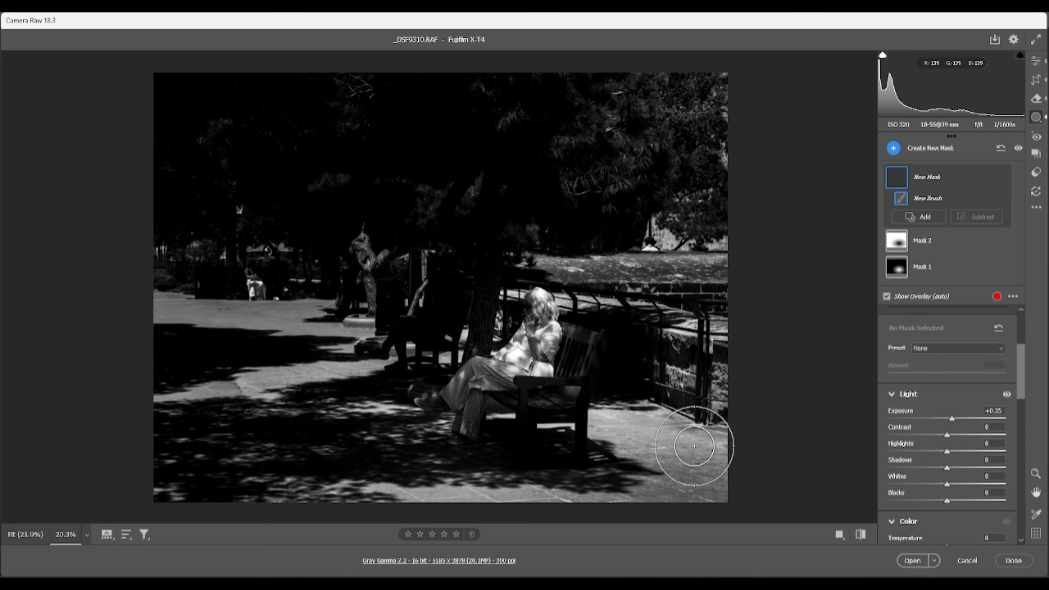
scroll(614, 427, down, 3)
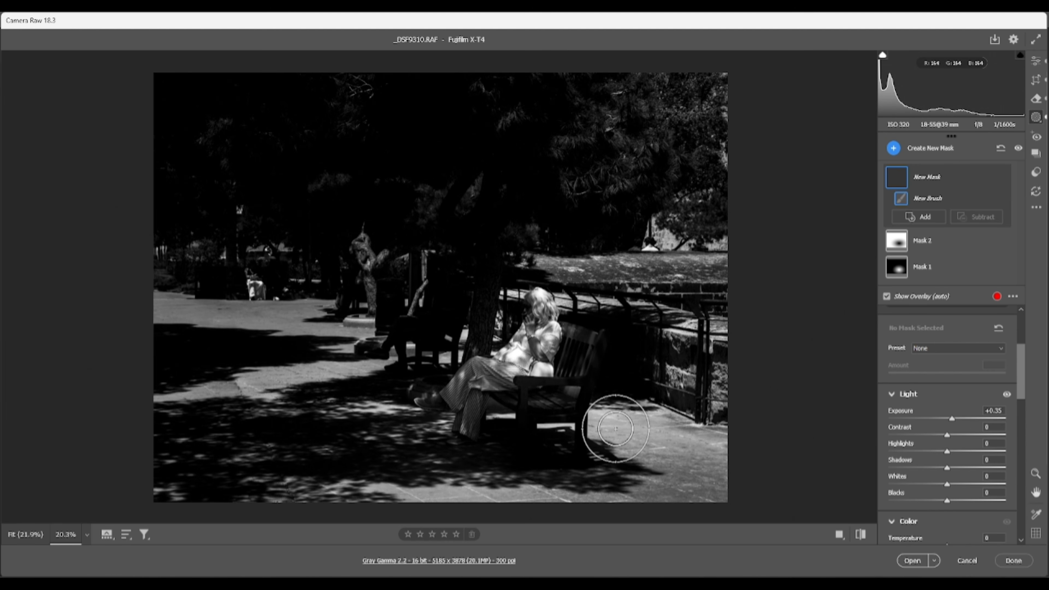
drag(655, 432, 705, 452)
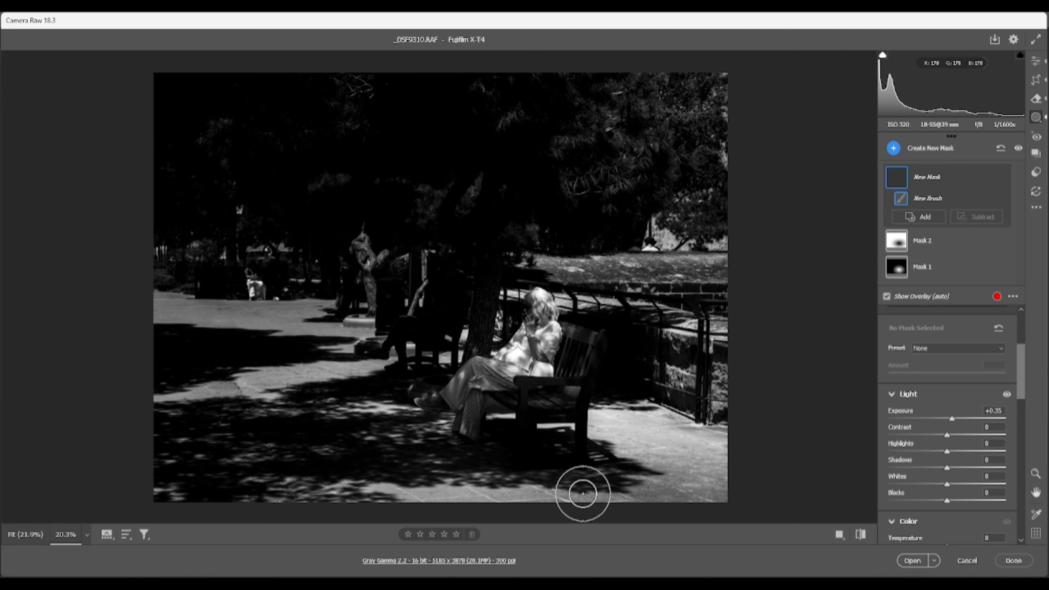
mouse_move(327, 416)
mouse_down()
mouse_move(349, 379)
mouse_move(318, 370)
mouse_move(261, 380)
mouse_move(287, 345)
mouse_move(339, 321)
mouse_move(182, 305)
mouse_move(162, 315)
mouse_up()
drag(239, 380, 188, 393)
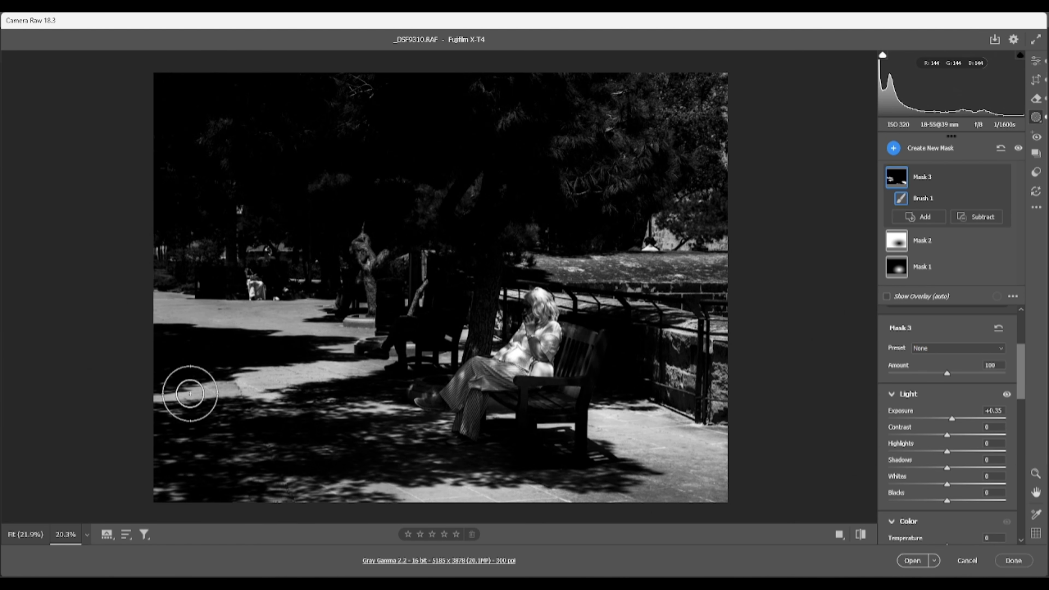
drag(578, 269, 723, 270)
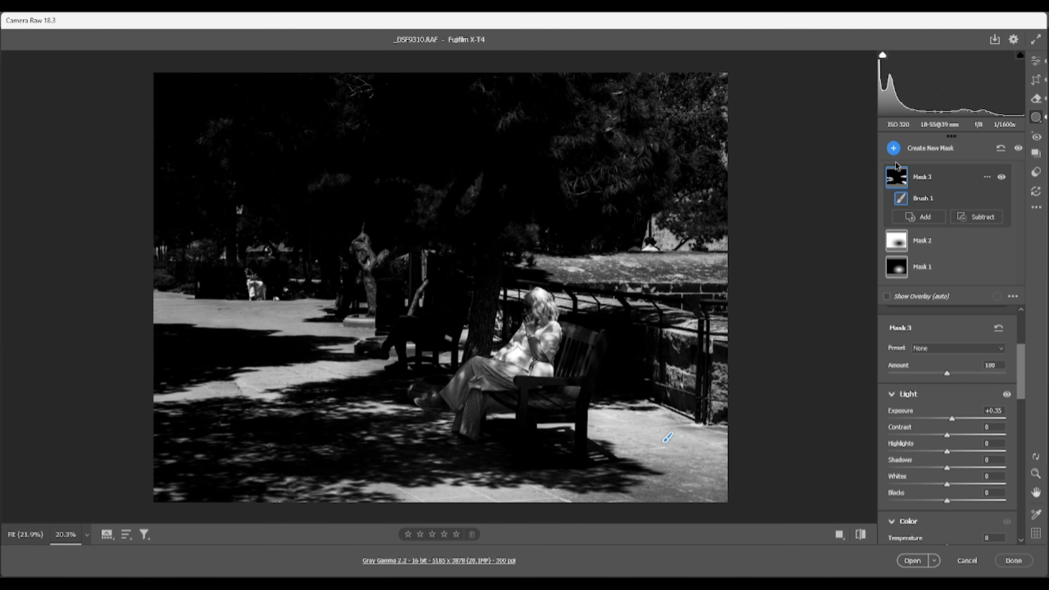
Add another brush mask with Exposure -0.40 and paint over the tree foliage along the top of the photo using a larger brush.
click(893, 148)
click(923, 236)
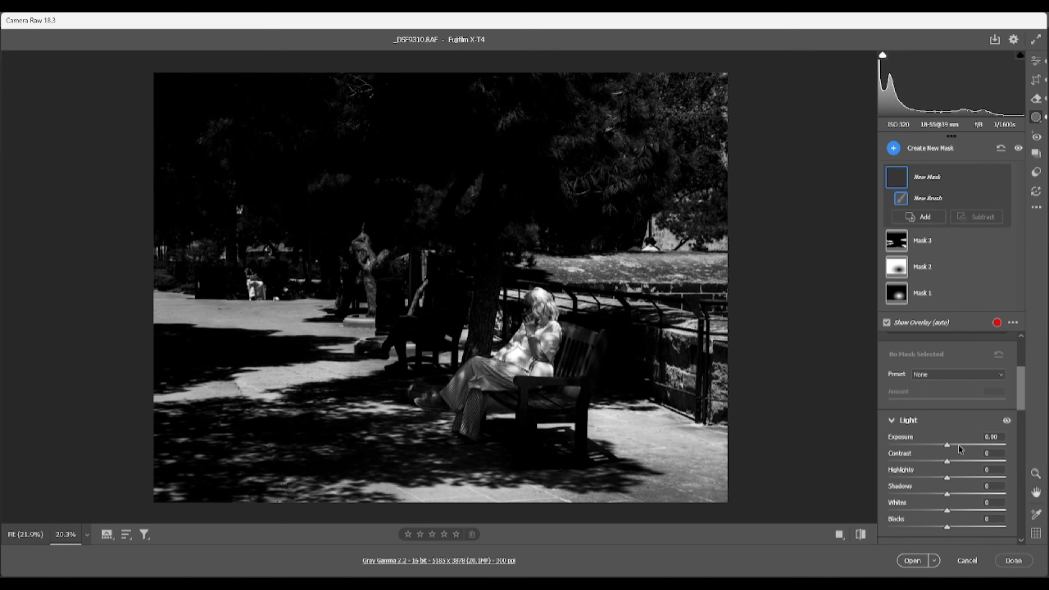
drag(947, 445, 940, 445)
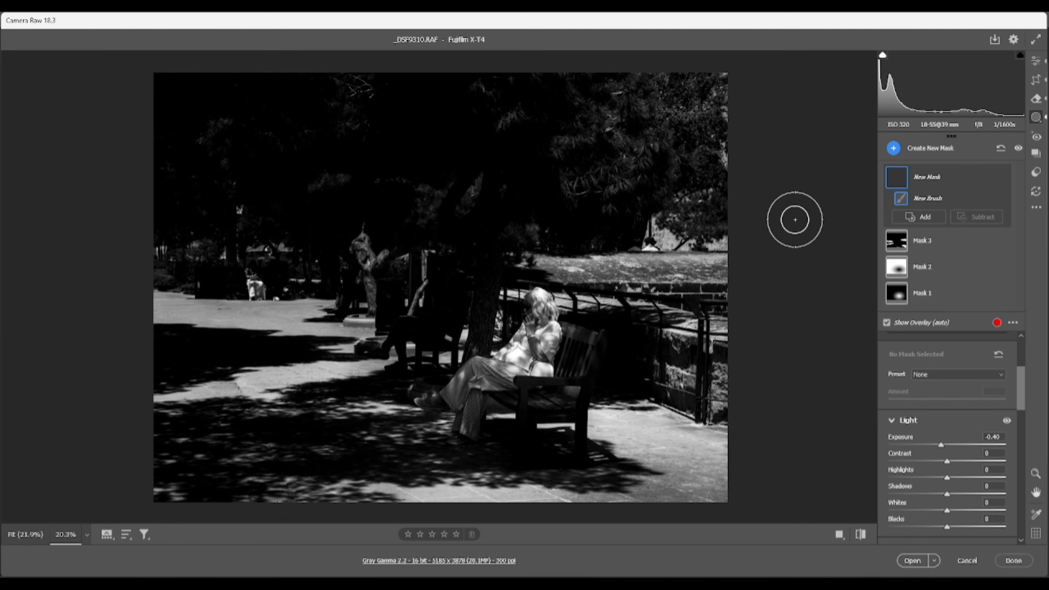
key(])
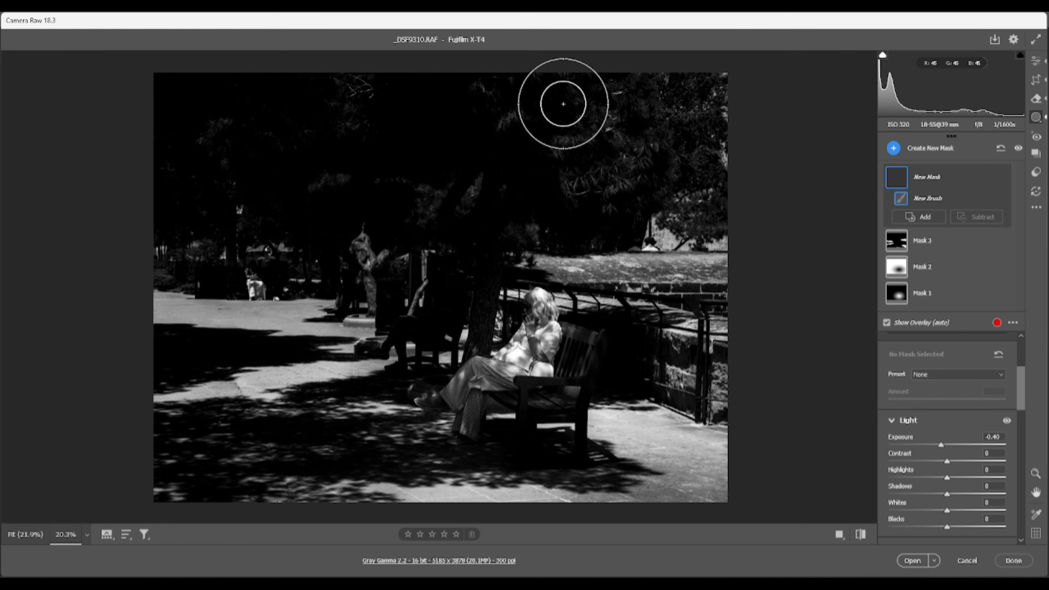
mouse_move(563, 103)
mouse_down()
mouse_move(697, 99)
mouse_move(695, 145)
mouse_up()
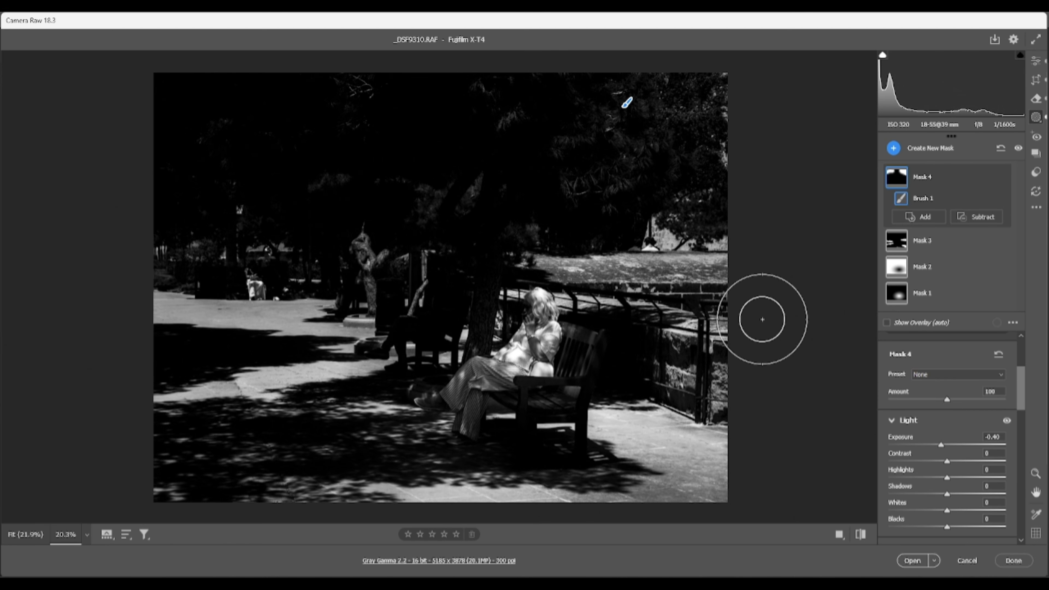
Return to the global edits and set Texture to +12 and Clarity to +5 in the Effects settings.
click(1036, 62)
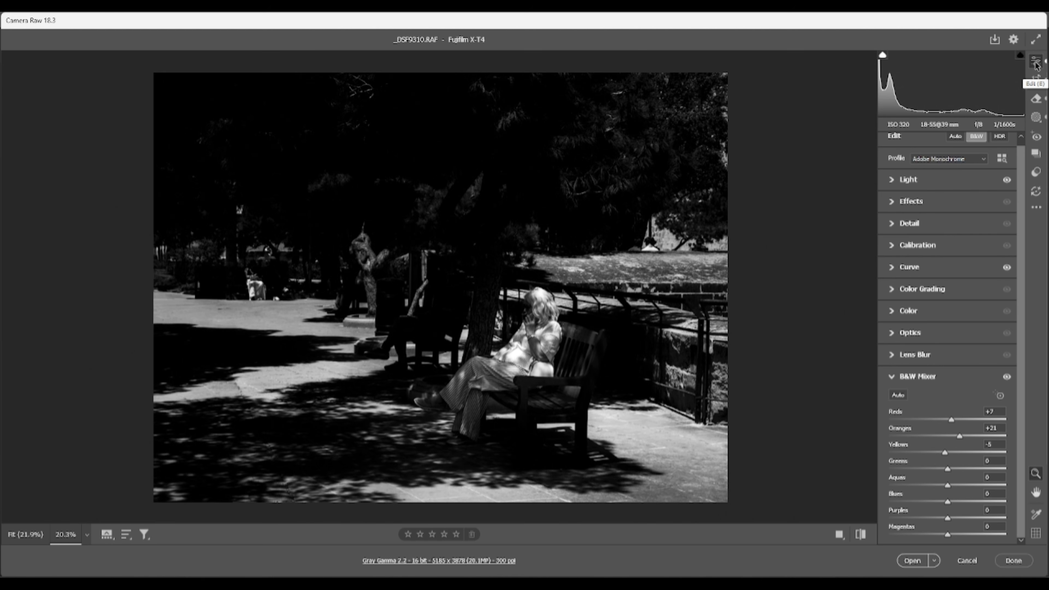
click(892, 202)
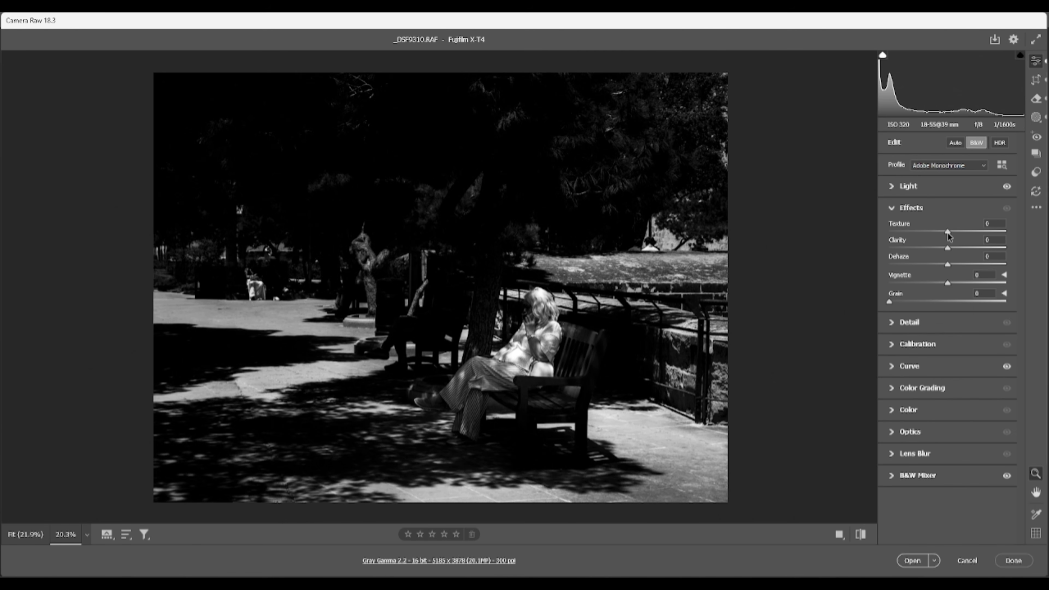
drag(948, 233, 955, 233)
drag(947, 248, 950, 248)
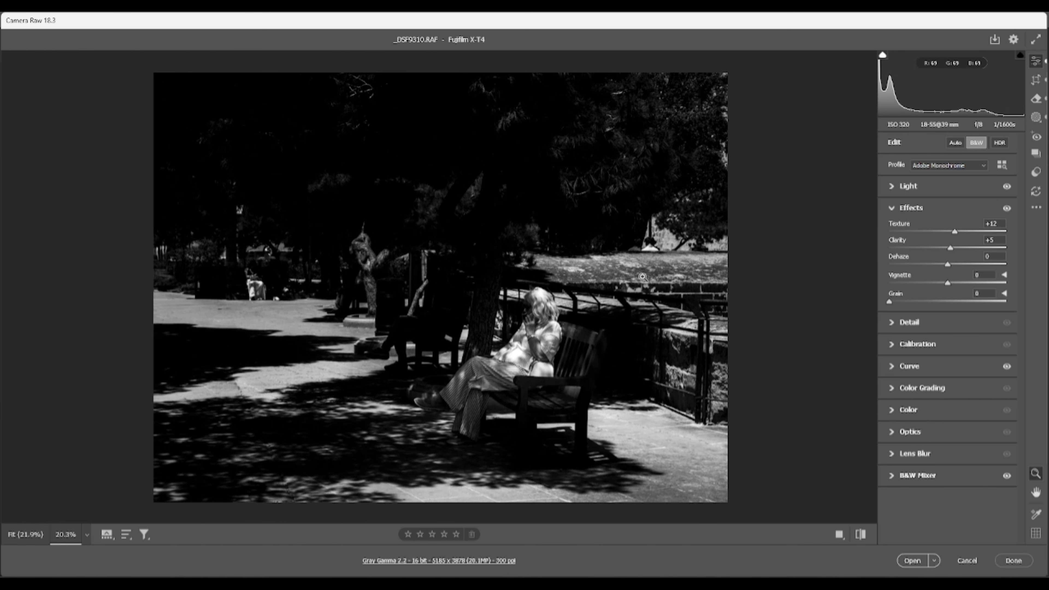
Compare the edited black-and-white photo with its default settings as a before and after view.
drag(493, 292, 481, 293)
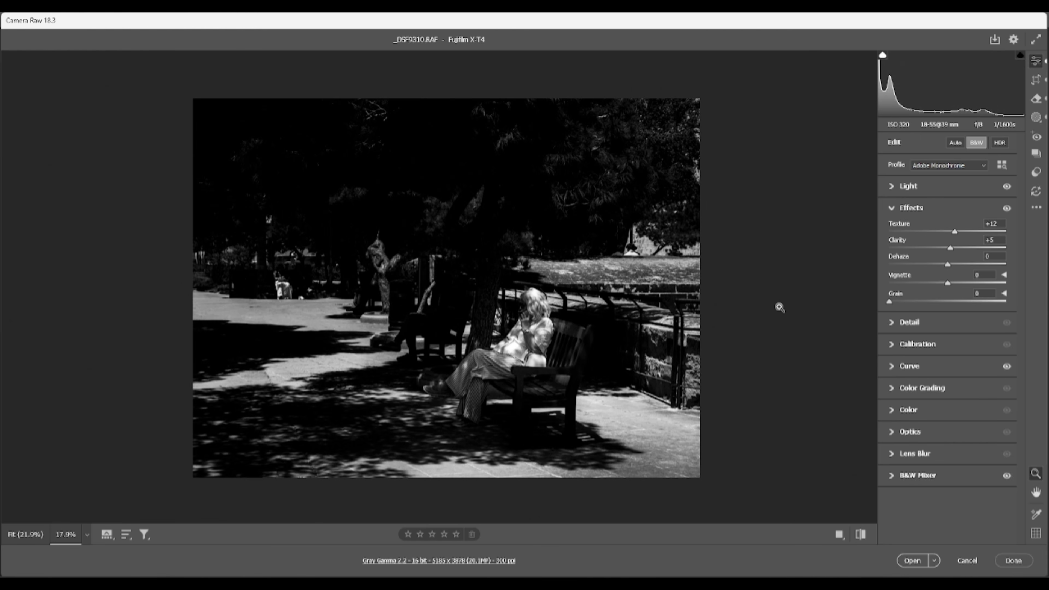
click(862, 535)
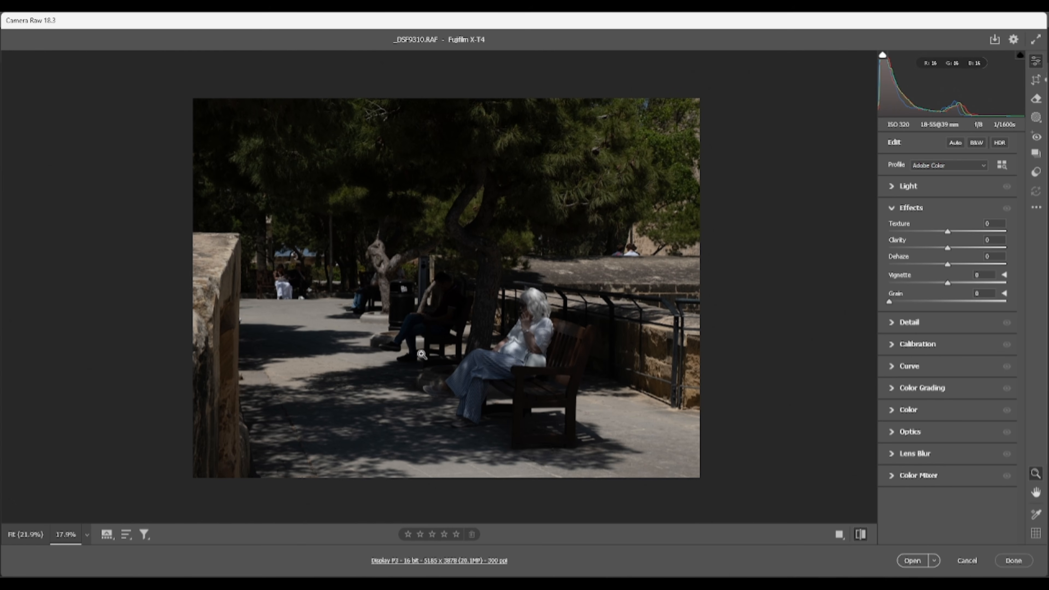
click(861, 534)
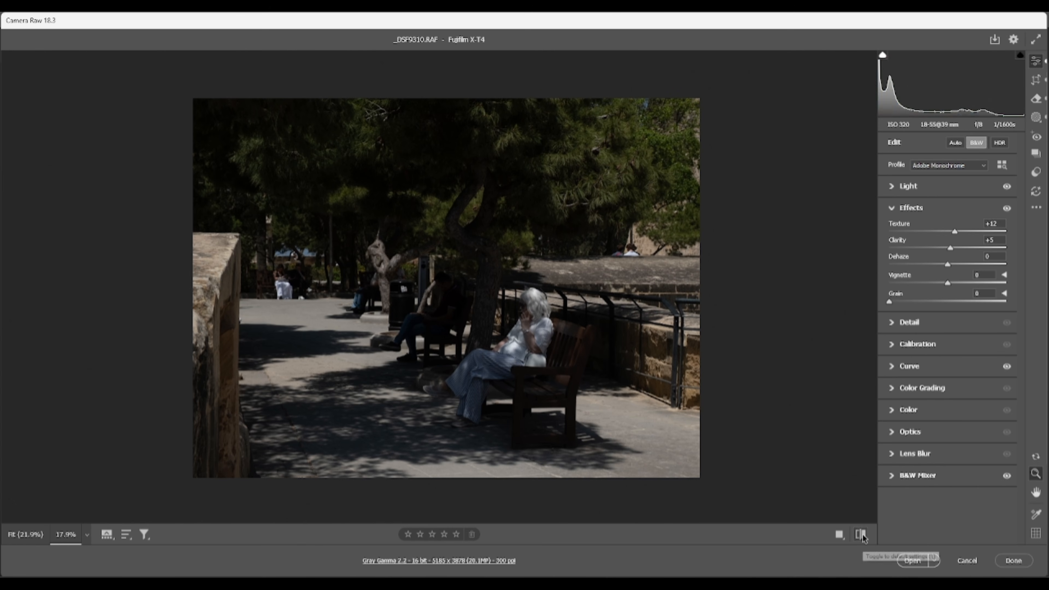
click(861, 534)
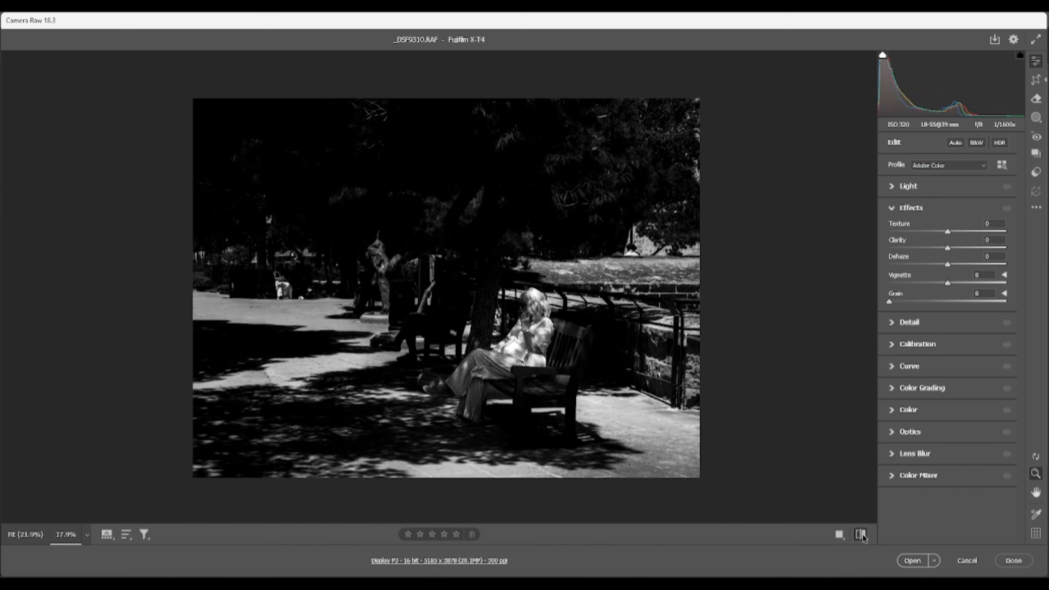
click(862, 534)
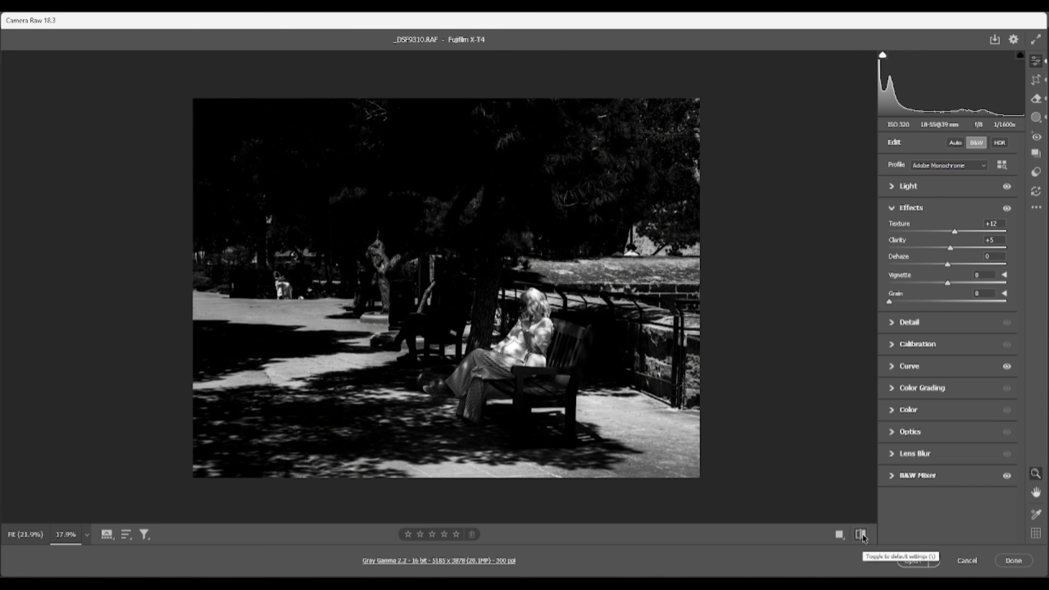